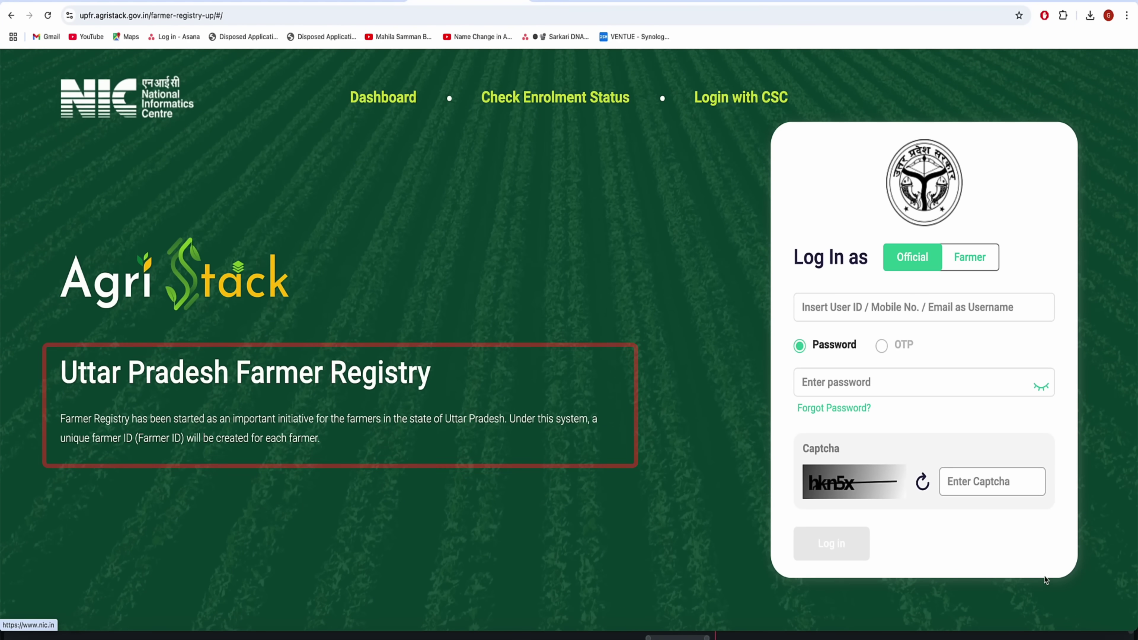
Switch the login to the Farmer tab and start creating a new farmer user account
{"action": "left_click", "coordinate": [977, 262]}
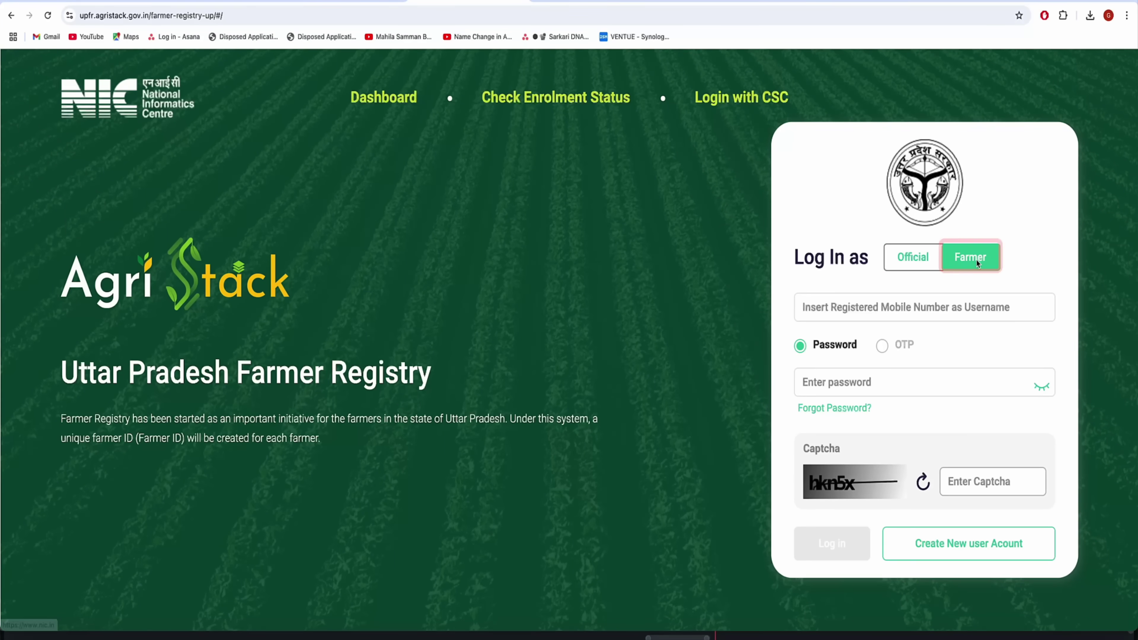
{"action": "left_click", "coordinate": [875, 308]}
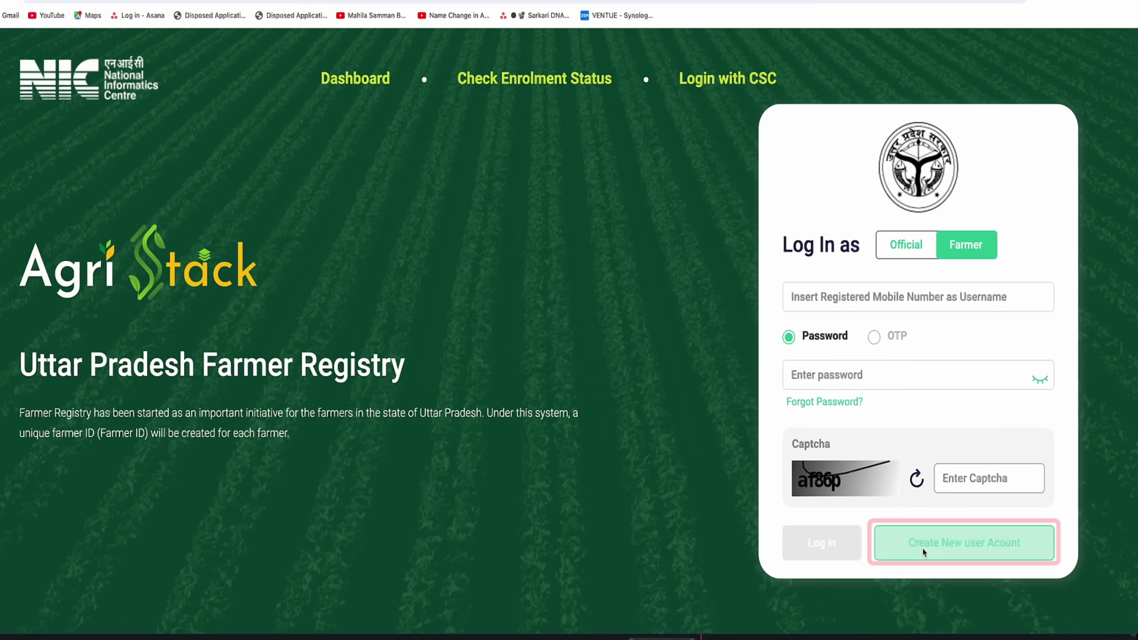
{"action": "left_click", "coordinate": [923, 549]}
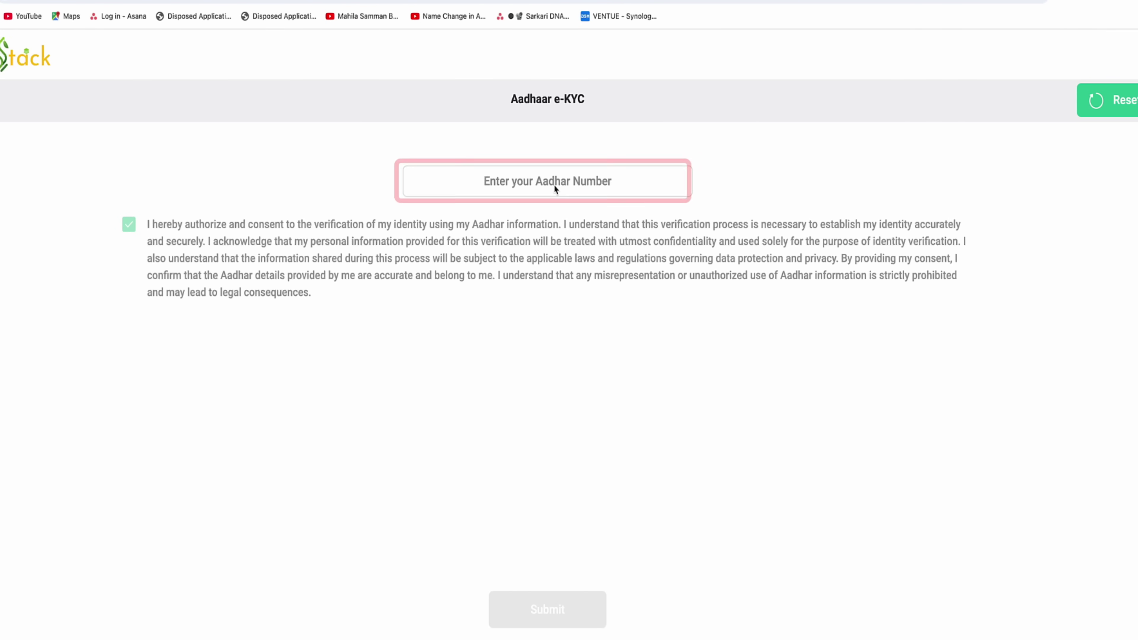
Enter the farmer's Aadhaar number, request an OTP and verify it with the received OTP
{"action": "left_click", "coordinate": [574, 182]}
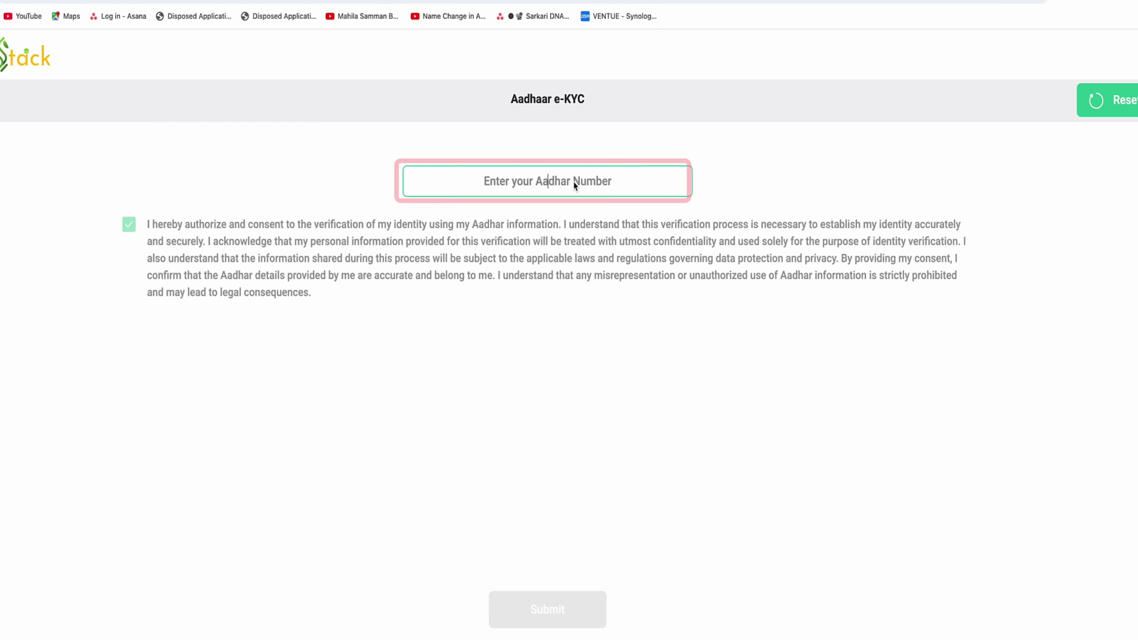
{"action": "key", "text": "ctrl+v"}
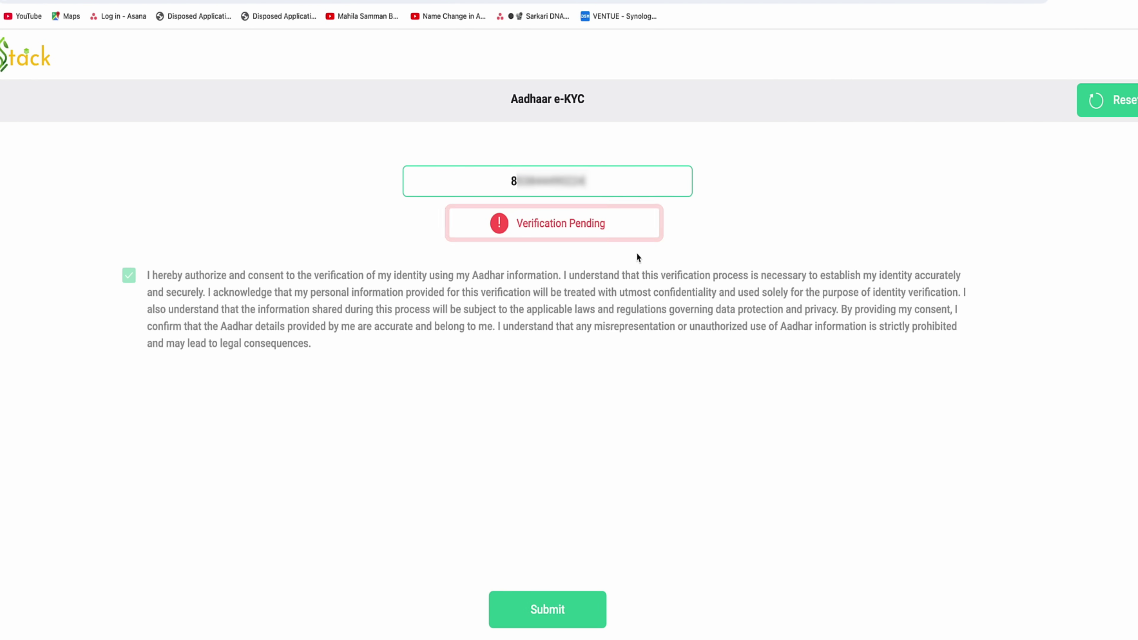
{"action": "left_click", "coordinate": [637, 253]}
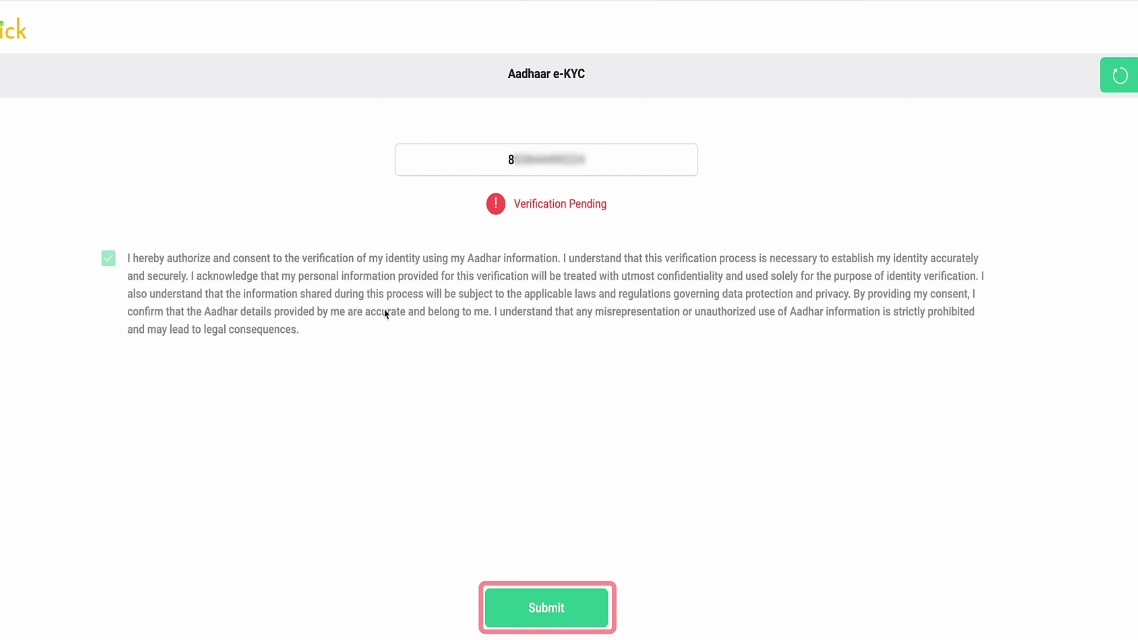
{"action": "left_click", "coordinate": [545, 614]}
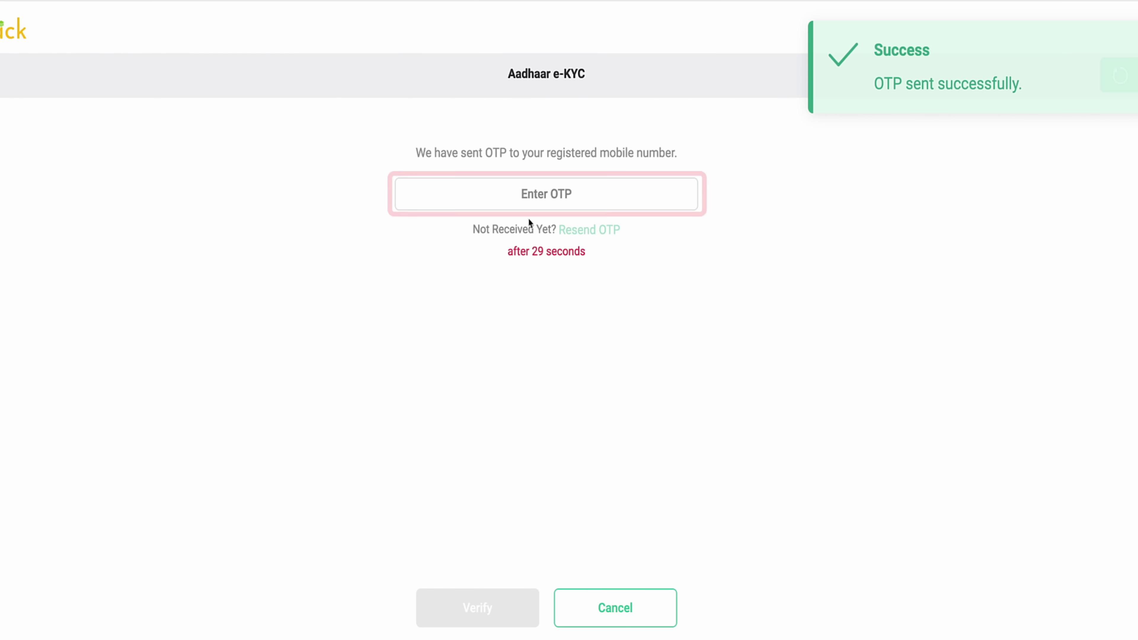
{"action": "left_click", "coordinate": [557, 194]}
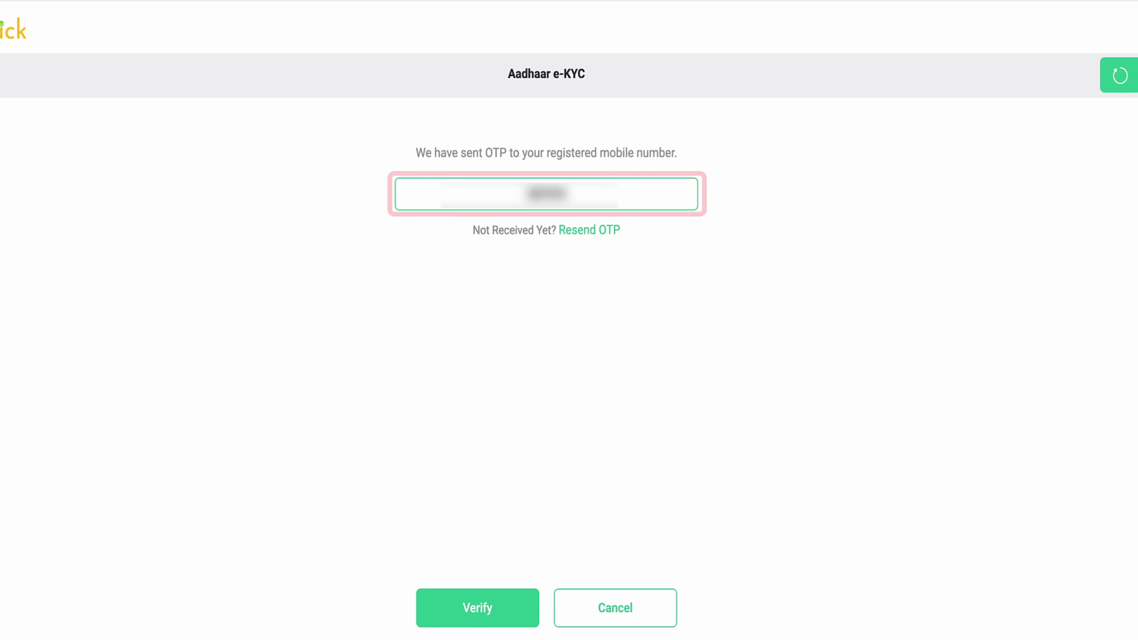
{"action": "left_click", "coordinate": [470, 610]}
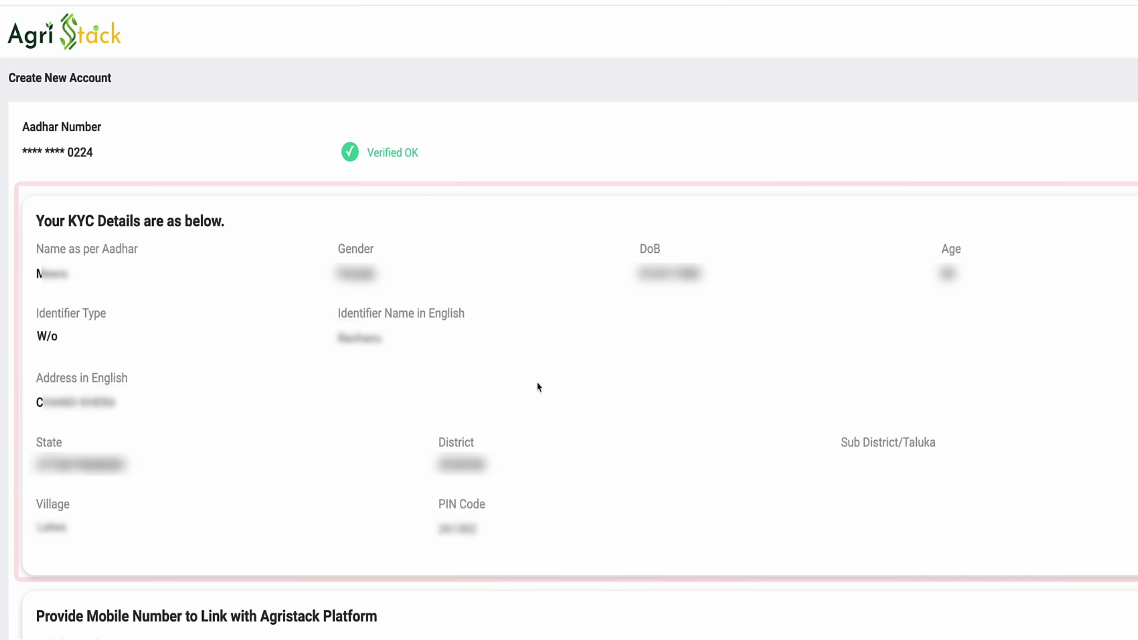
Link the farmer's mobile number and confirm it with the verification OTP
{"action": "scroll", "coordinate": [537, 382], "scroll_direction": "down", "scroll_amount": 4}
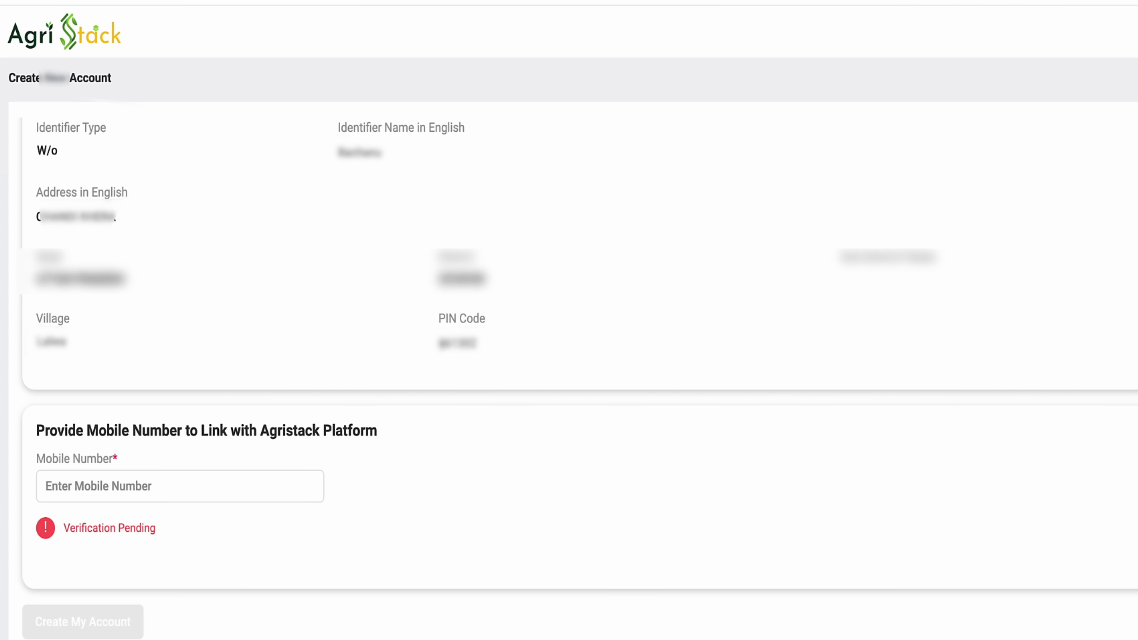
{"action": "scroll", "coordinate": [461, 391], "scroll_direction": "down", "scroll_amount": 1}
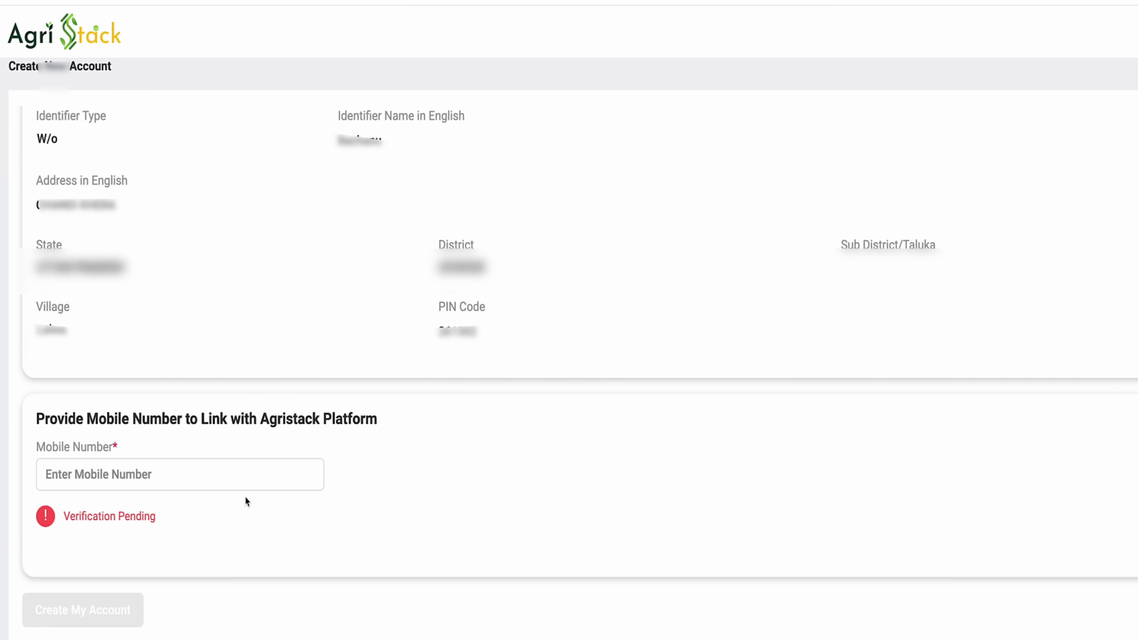
{"action": "left_click", "coordinate": [135, 473]}
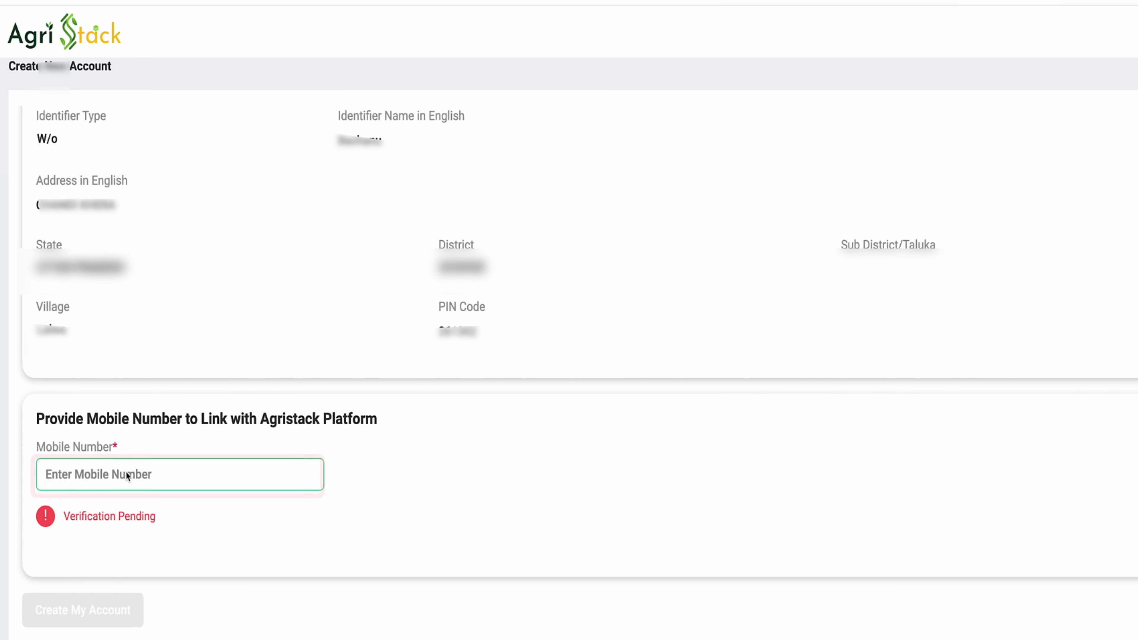
{"action": "key", "text": "ctrl+v"}
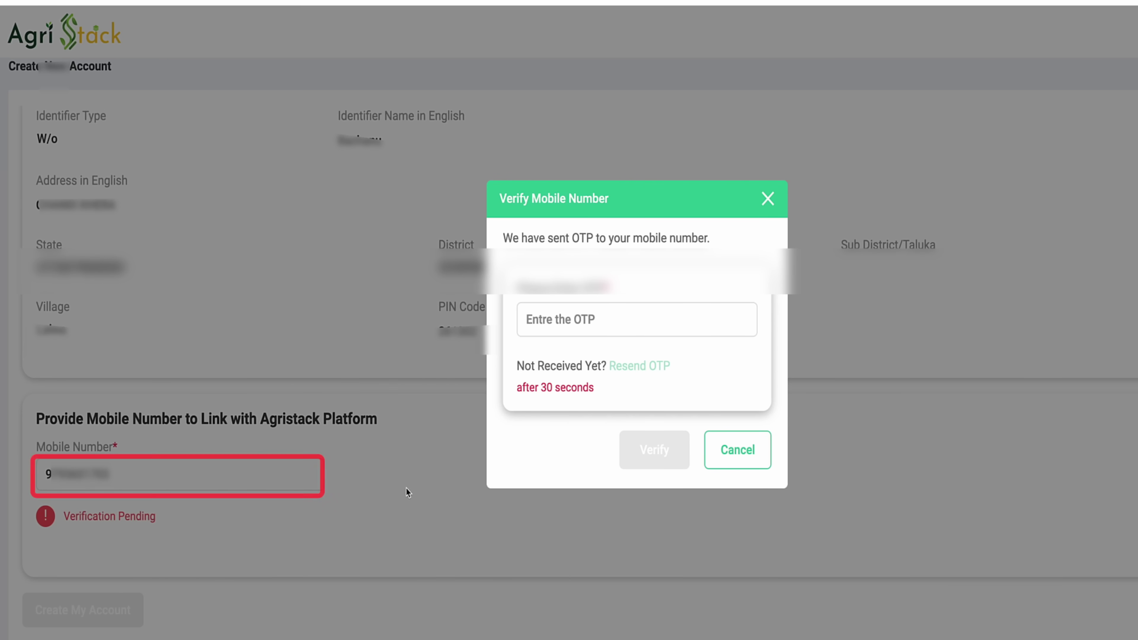
{"action": "left_click", "coordinate": [578, 307]}
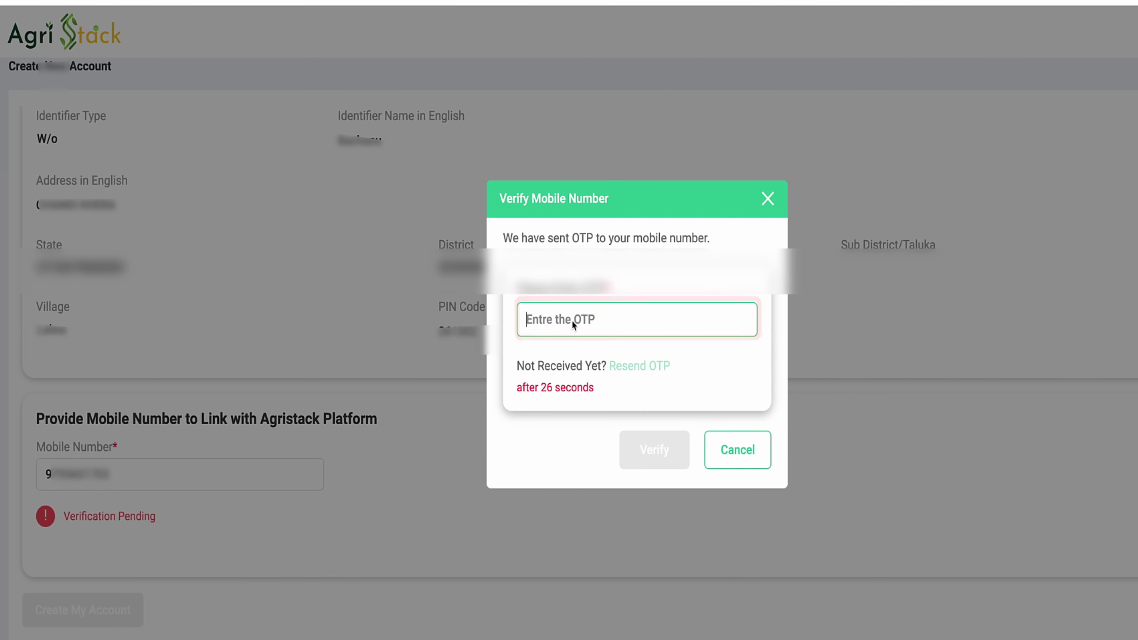
{"action": "key", "text": "ctrl+v"}
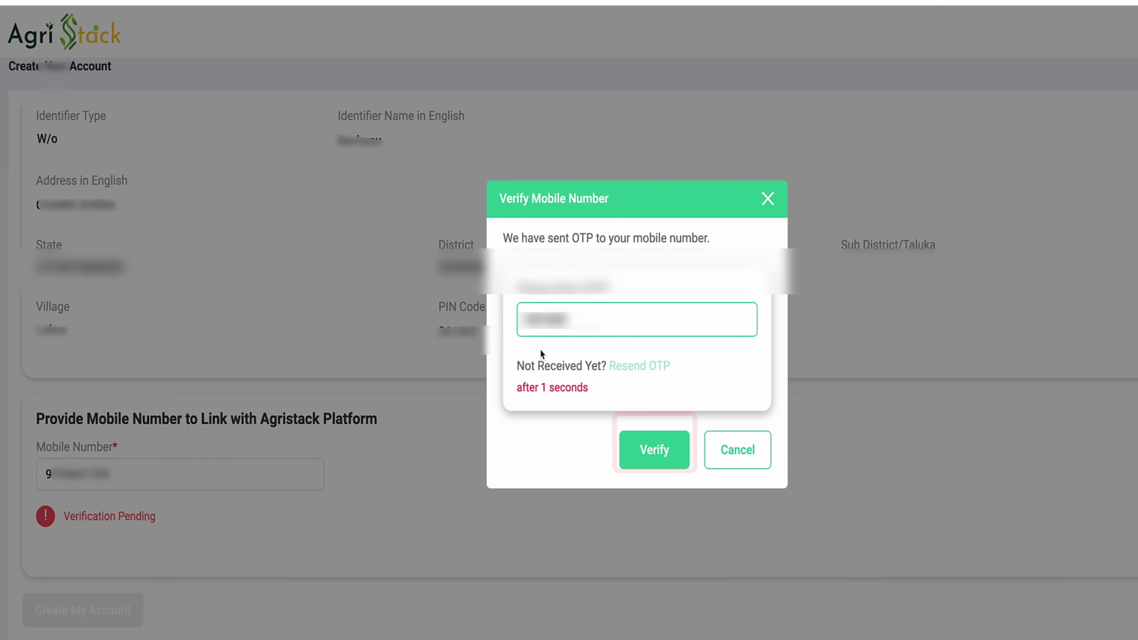
{"action": "left_click", "coordinate": [662, 448]}
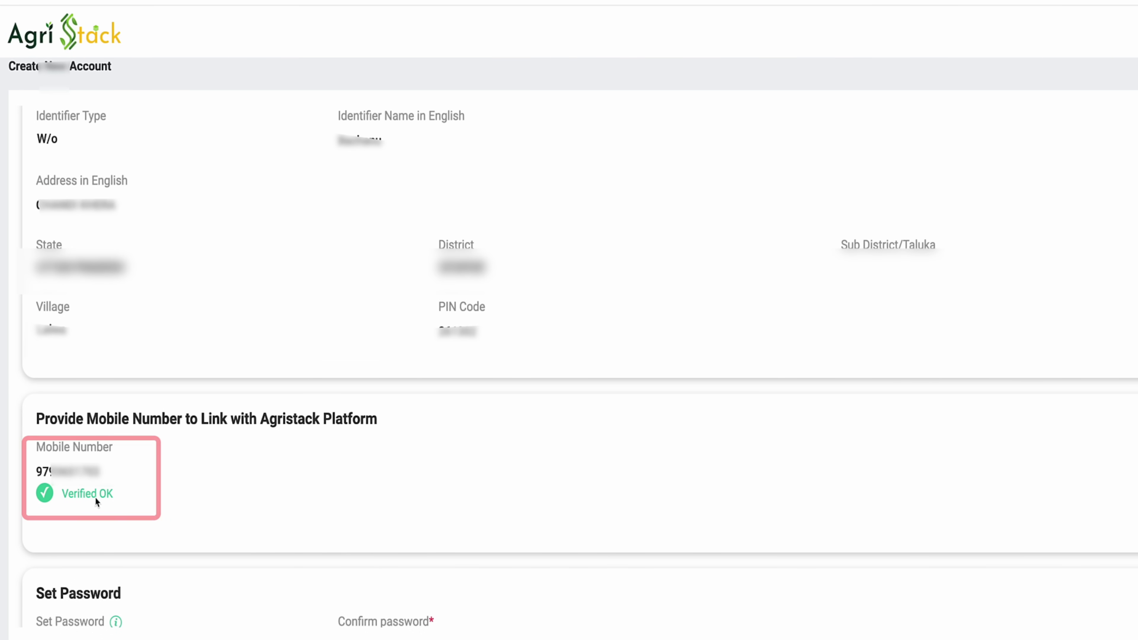
Set and confirm the account password, create the account, and acknowledge Registration Successful
{"action": "scroll", "coordinate": [200, 515], "scroll_direction": "down", "scroll_amount": 3}
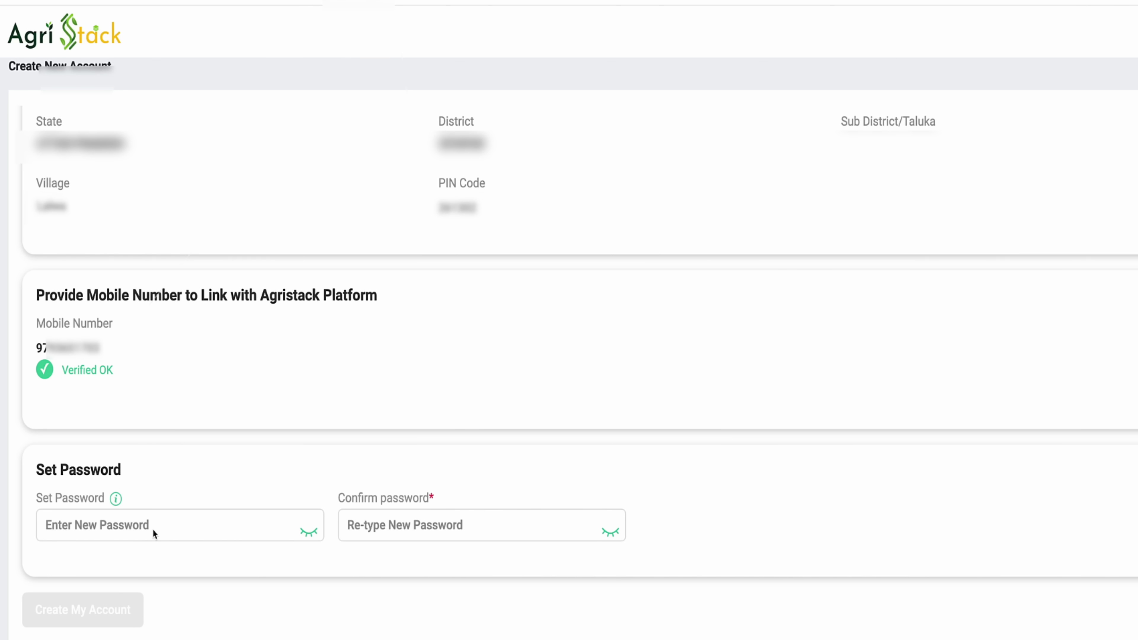
{"action": "left_click", "coordinate": [153, 529]}
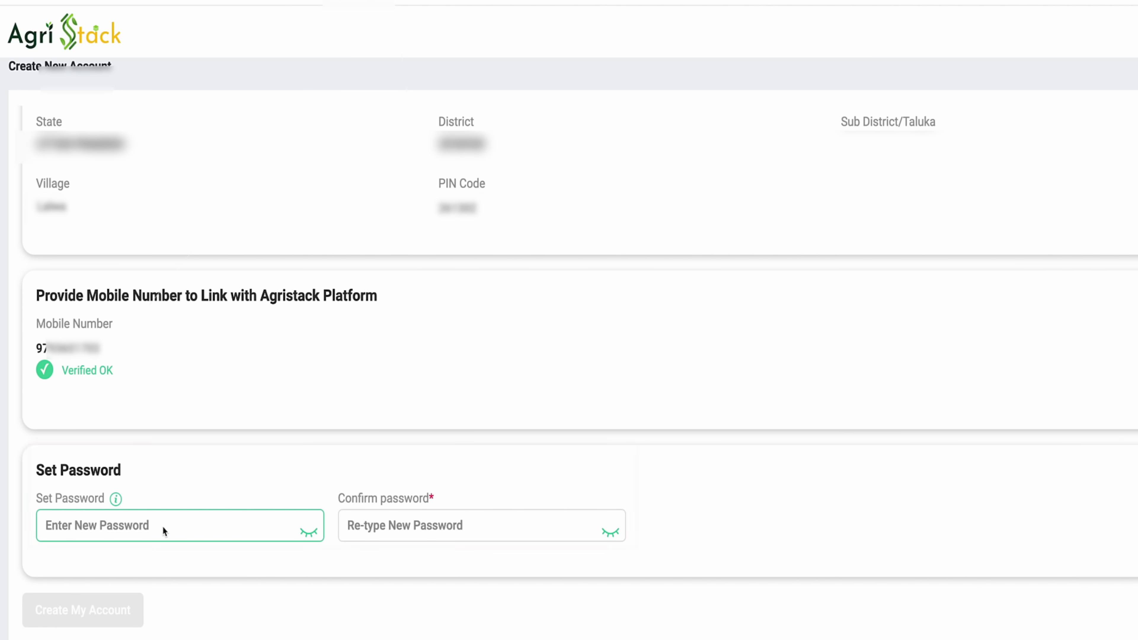
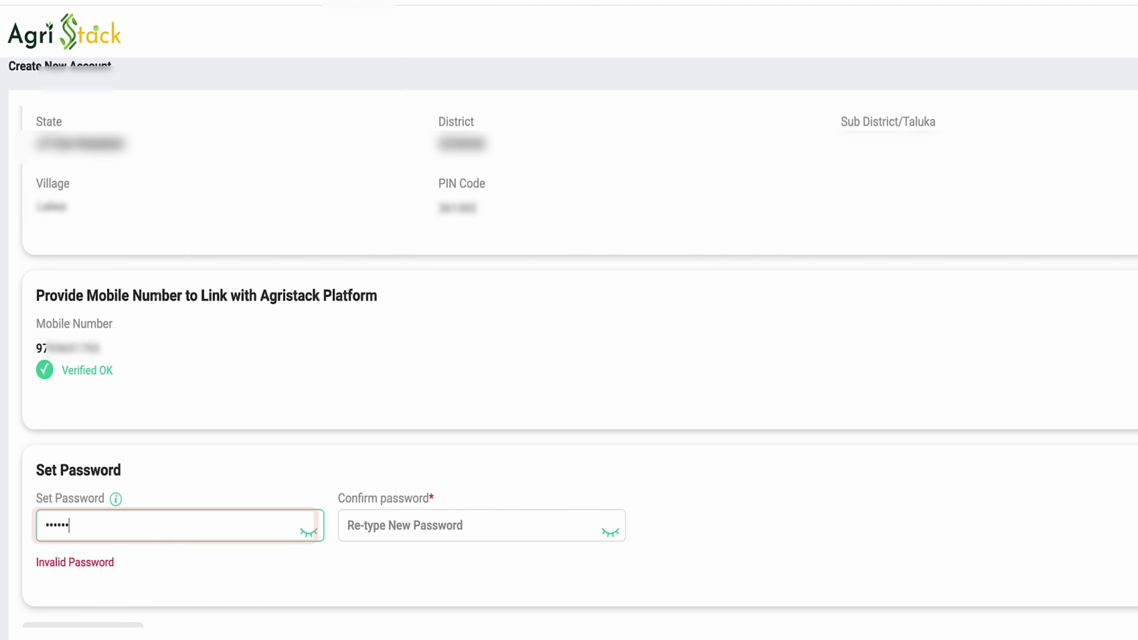
{"action": "left_click", "coordinate": [437, 522]}
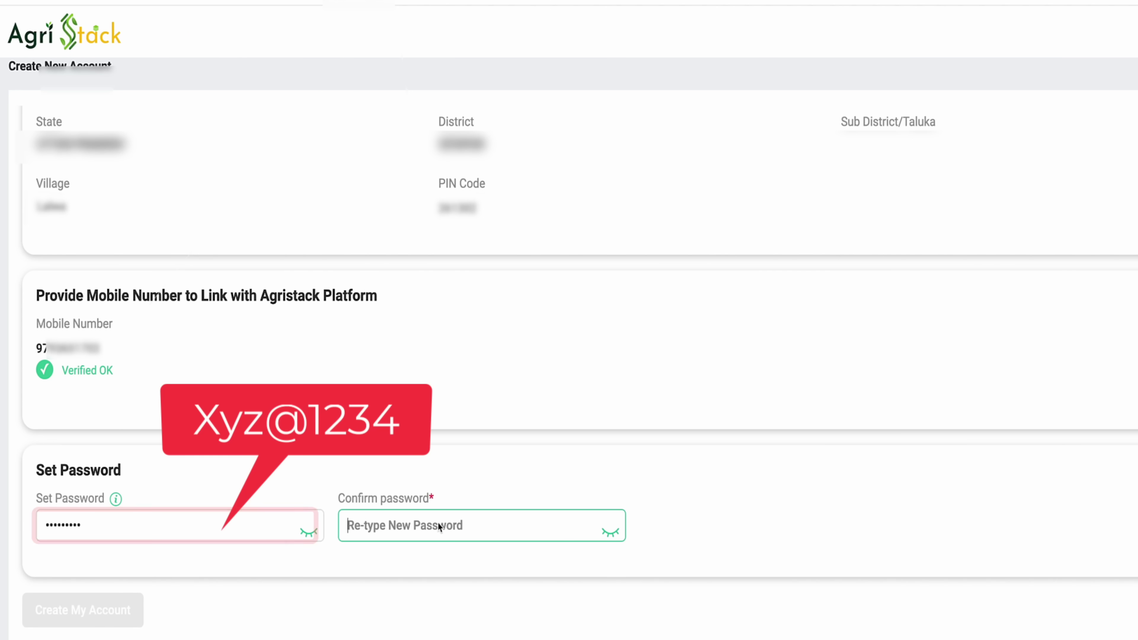
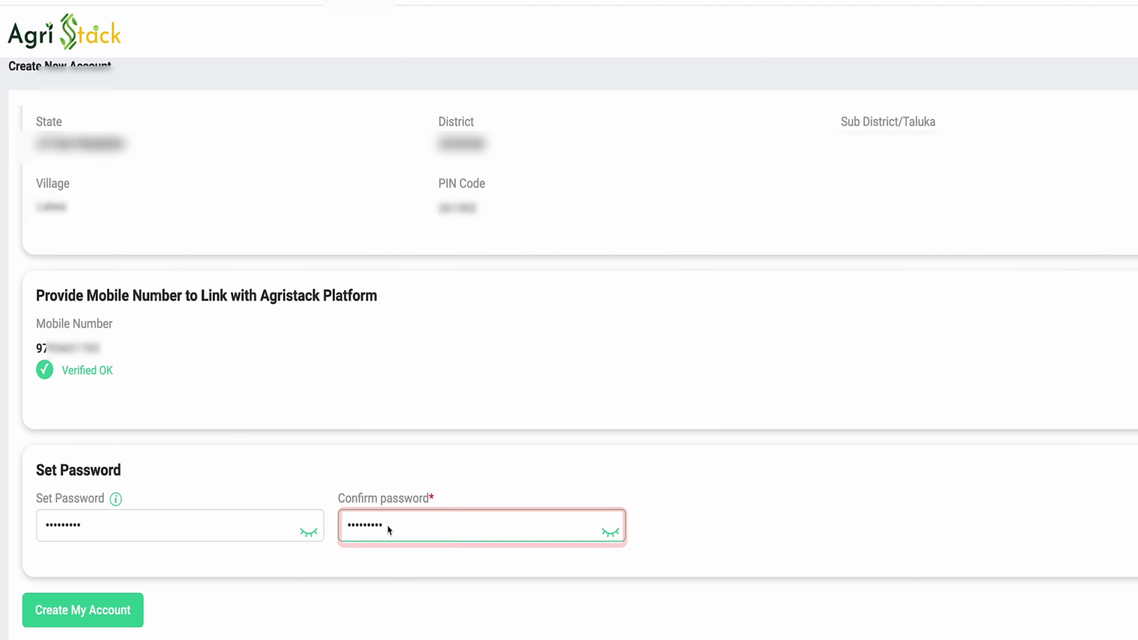
{"action": "left_click", "coordinate": [112, 615]}
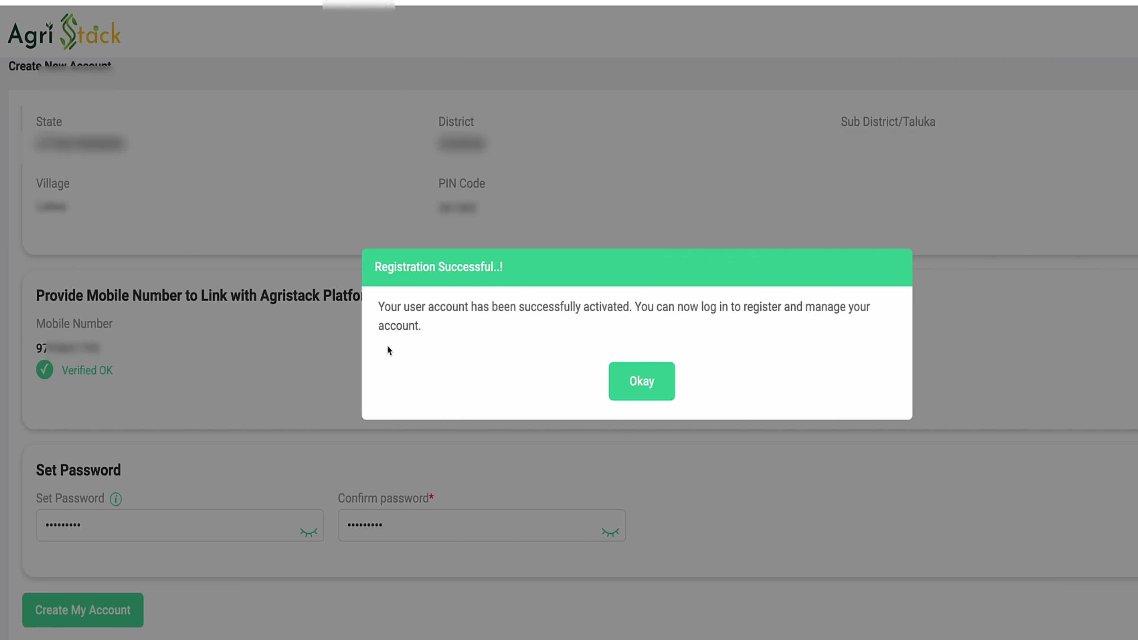
{"action": "left_click", "coordinate": [656, 386]}
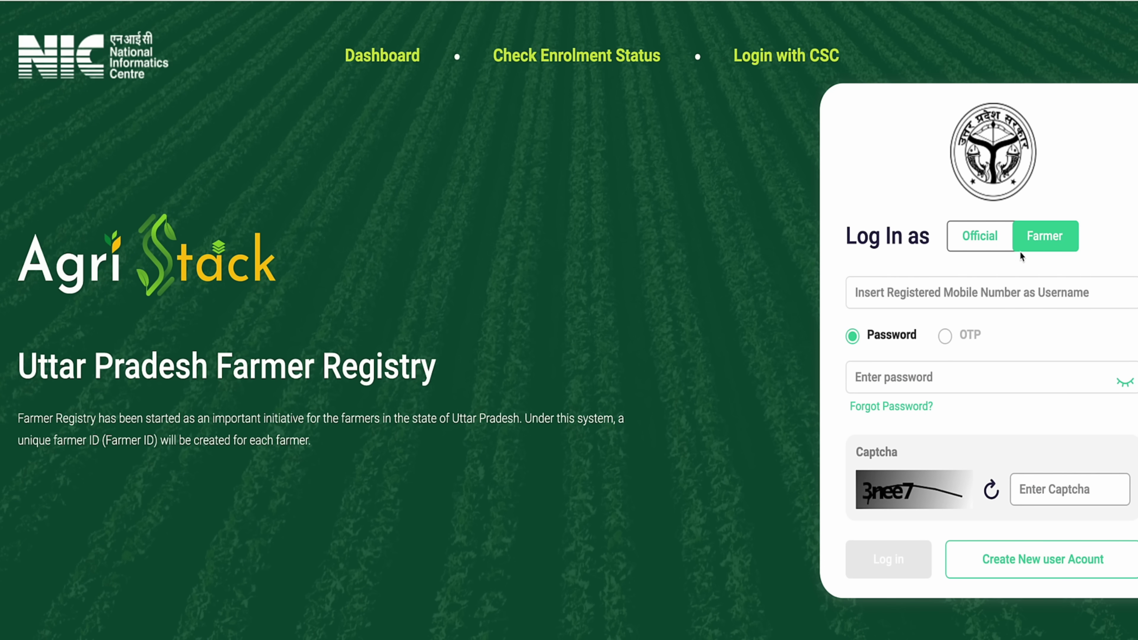
Log in with the registered mobile number, the account password and the shown captcha
{"action": "left_click", "coordinate": [1021, 292]}
{"action": "key", "text": "ctrl+v"}
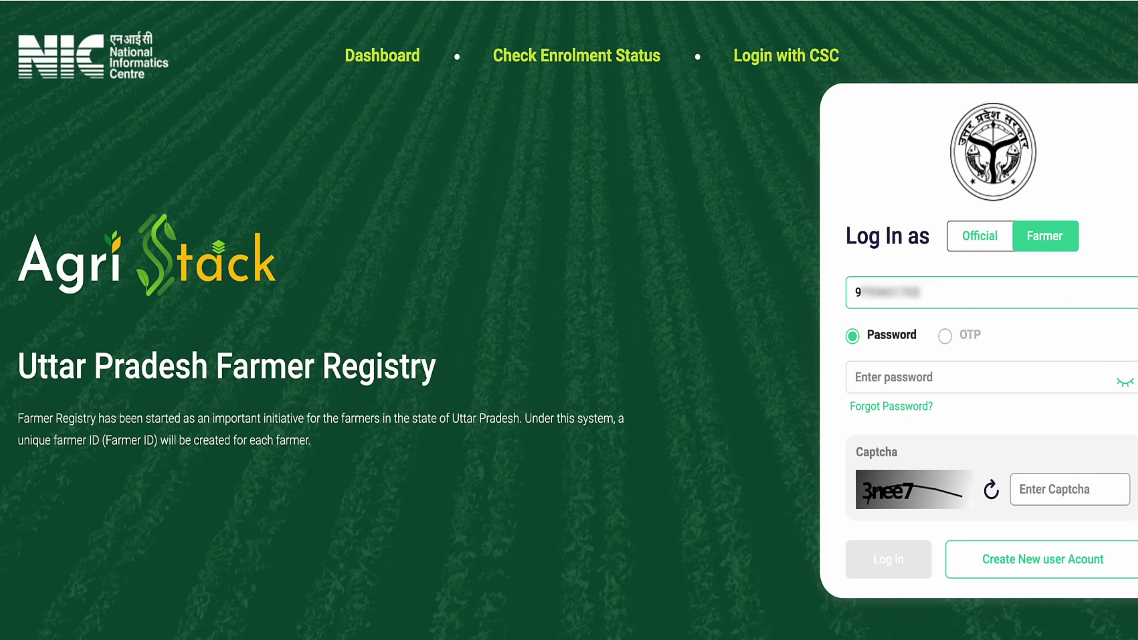
{"action": "left_click", "coordinate": [909, 382]}
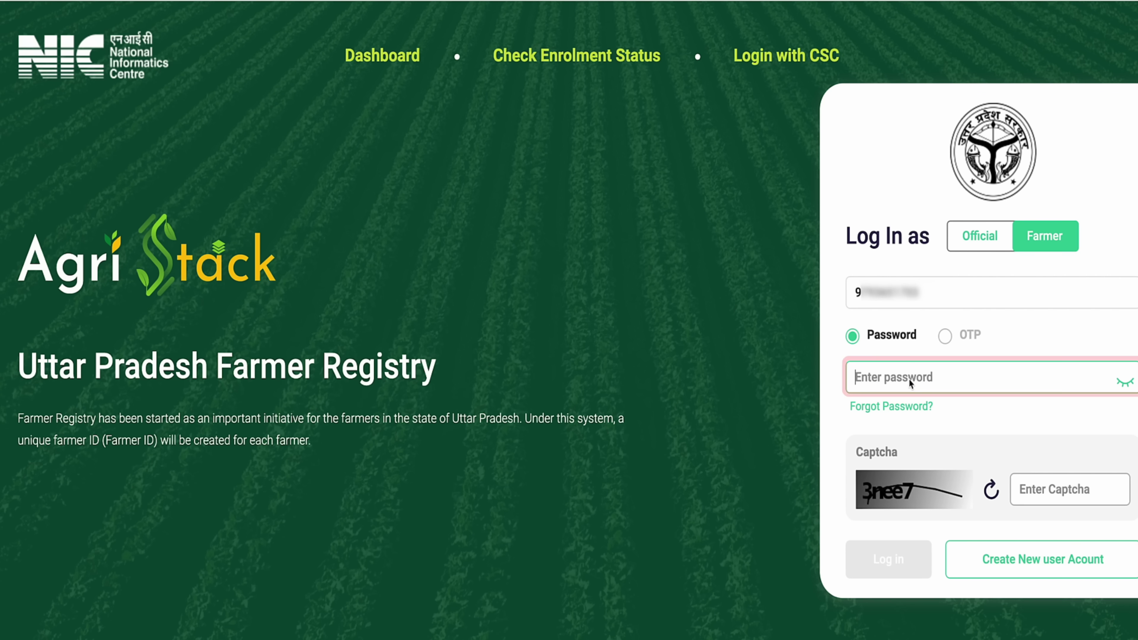
{"action": "type", "text": "••"}
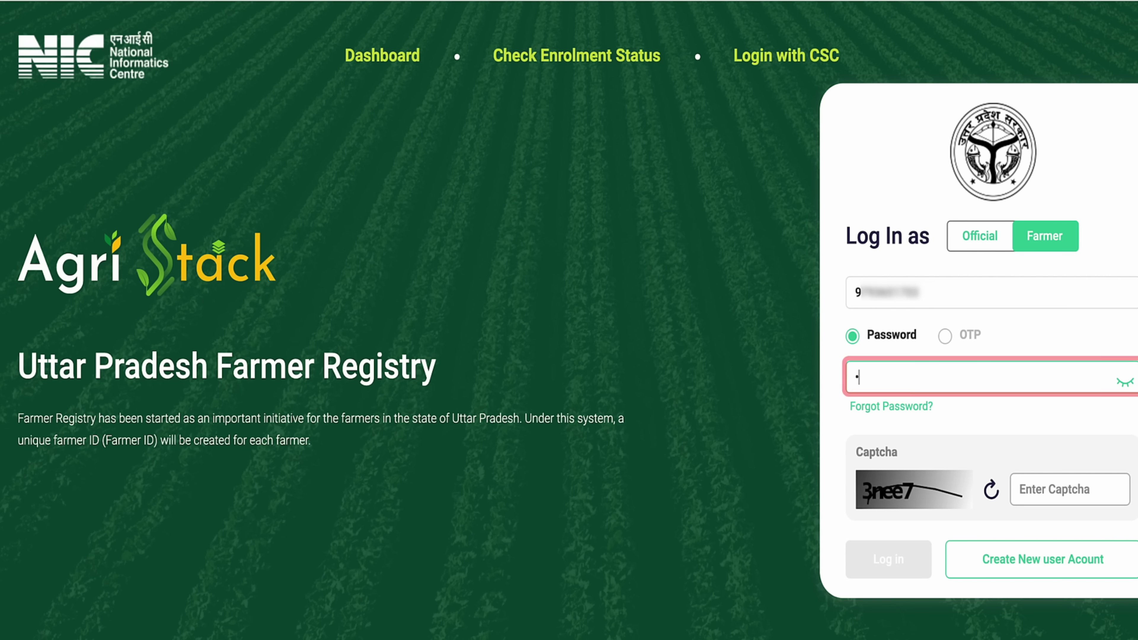
{"action": "type", "text": "•••••••"}
{"action": "left_click", "coordinate": [1069, 489]}
{"action": "type", "text": "3"}
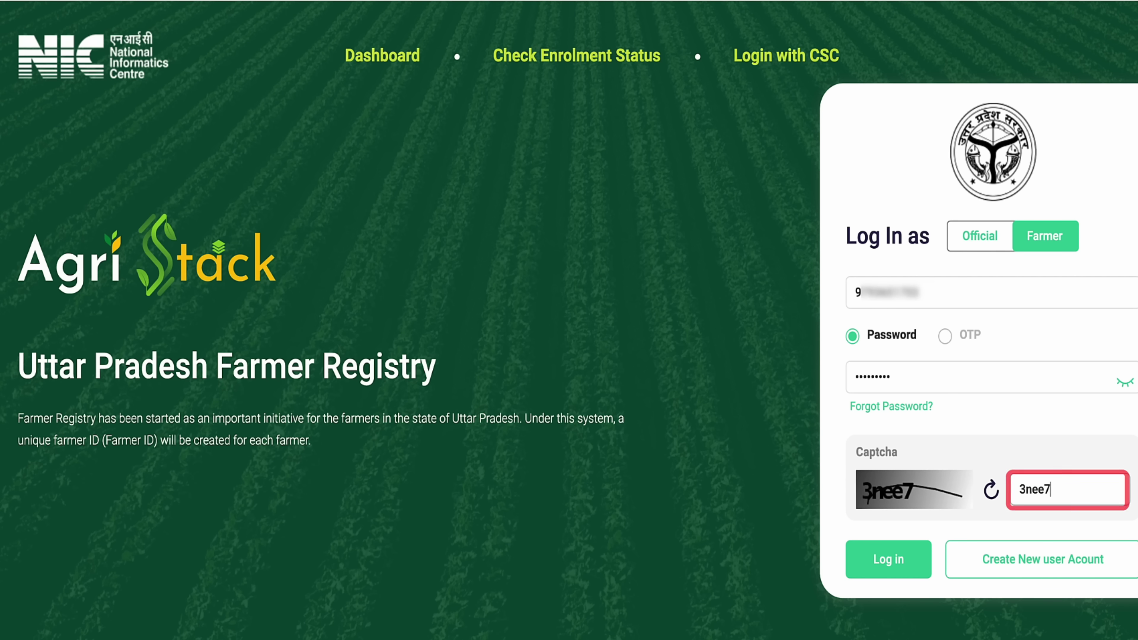
{"action": "type", "text": "nee7"}
{"action": "key", "text": "Tab"}
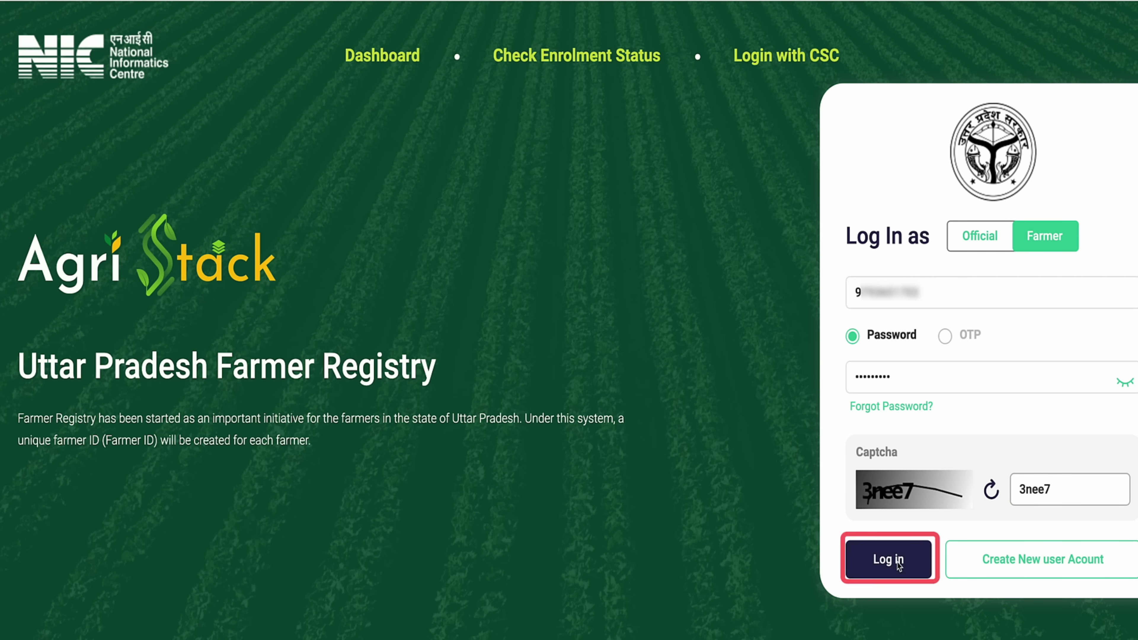
{"action": "left_click", "coordinate": [888, 560]}
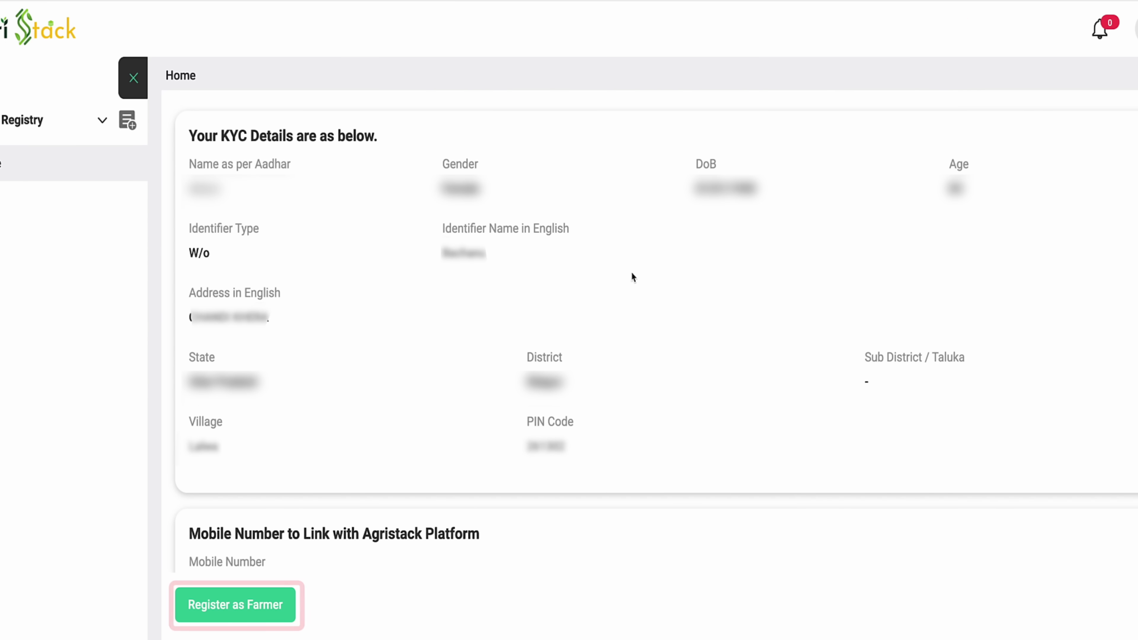
Choose Register as Farmer, answer No to changing the mobile number, and scroll to Farmer Details
{"action": "scroll", "coordinate": [633, 277], "scroll_direction": "down", "scroll_amount": 3}
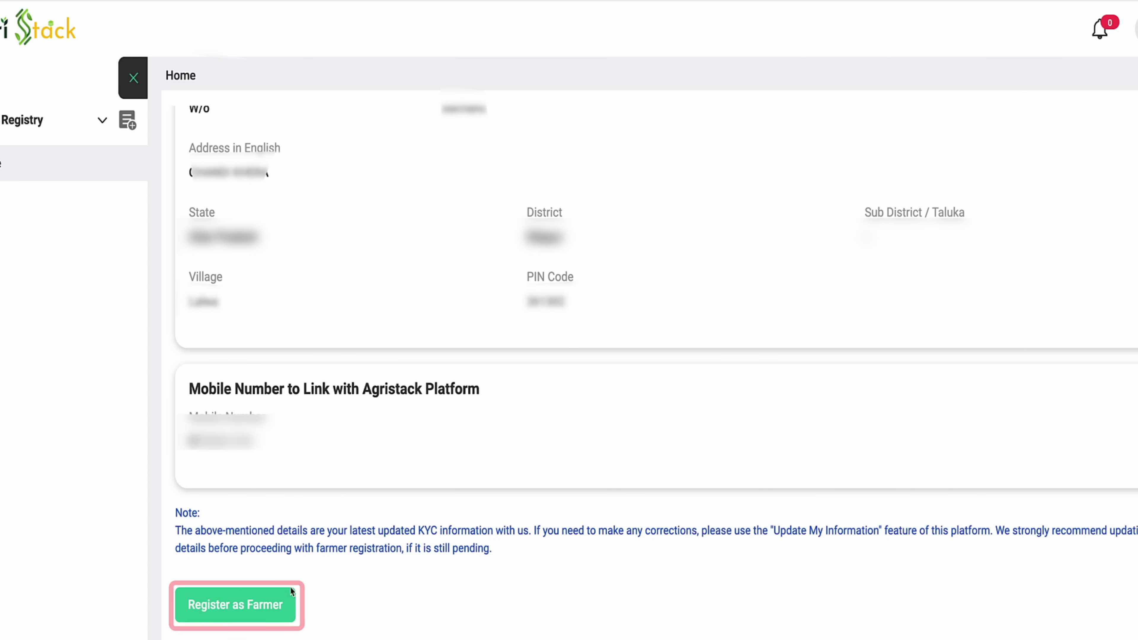
{"action": "left_click", "coordinate": [263, 605]}
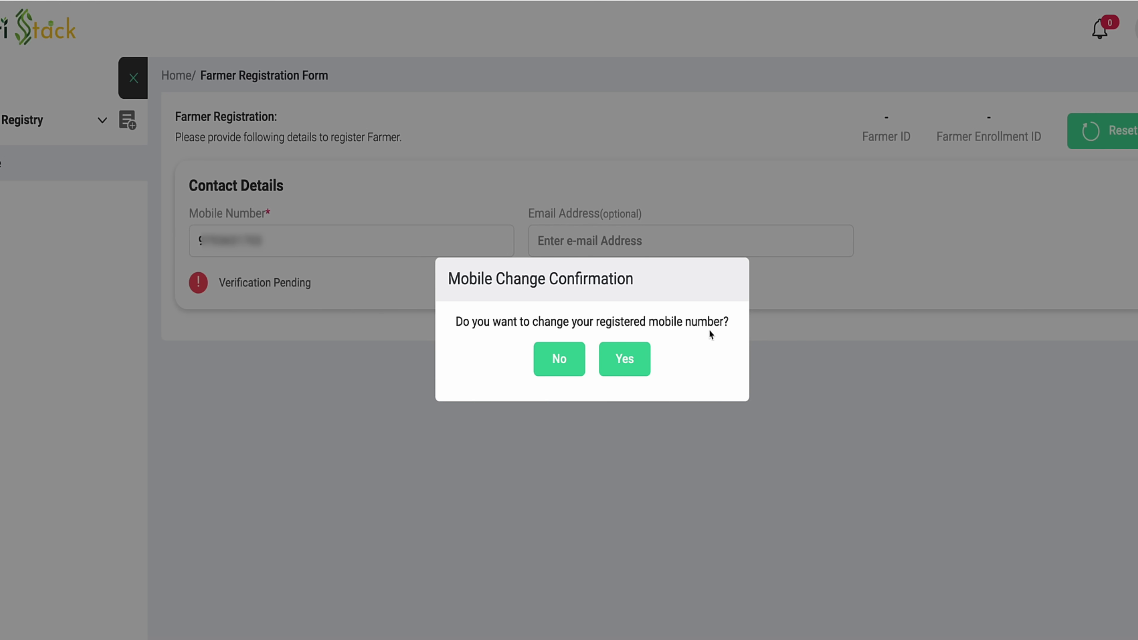
{"action": "left_click", "coordinate": [560, 361]}
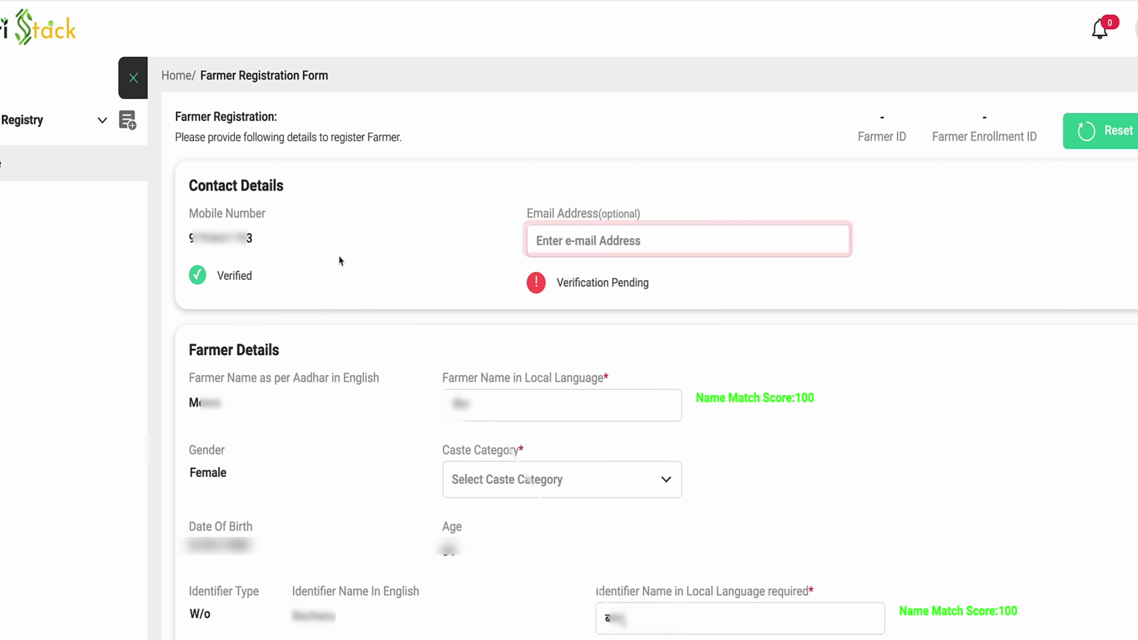
{"action": "scroll", "coordinate": [567, 400], "scroll_direction": "down", "scroll_amount": 4}
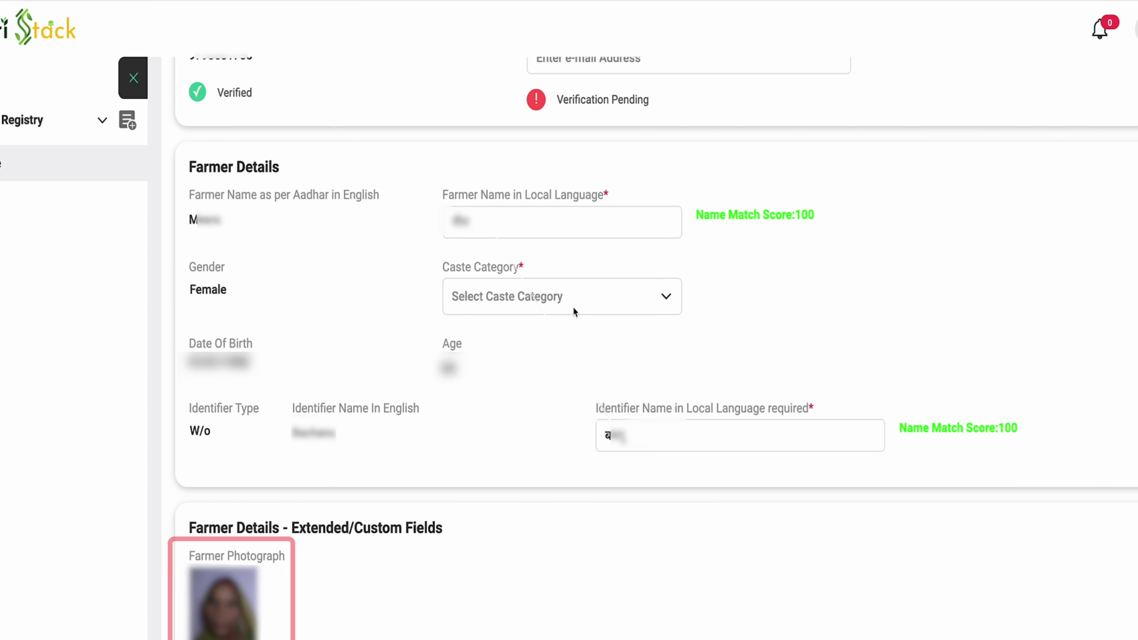
Choose SC in the Caste Category dropdown and scroll to Residential Details
{"action": "left_click", "coordinate": [575, 309]}
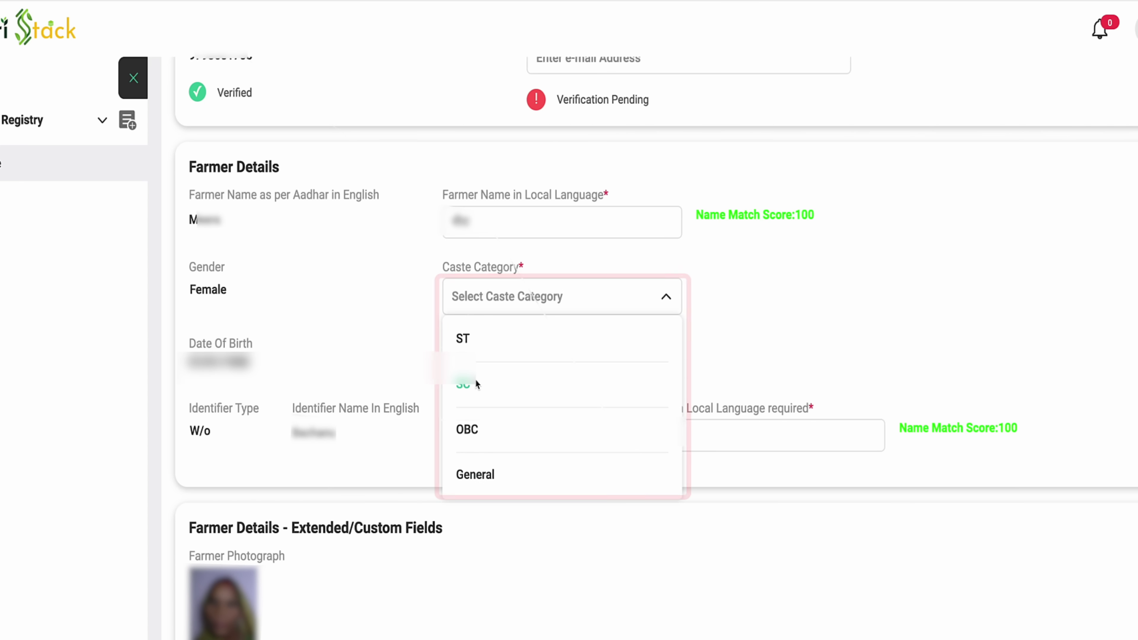
{"action": "left_click", "coordinate": [476, 381]}
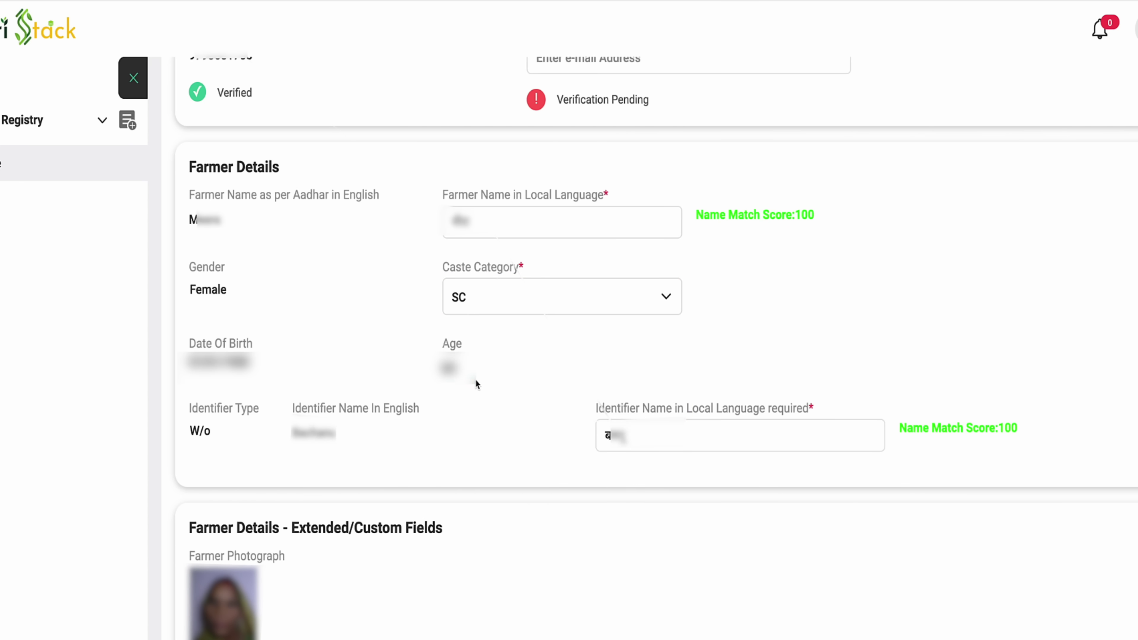
{"action": "scroll", "coordinate": [476, 384], "scroll_direction": "down", "scroll_amount": 10}
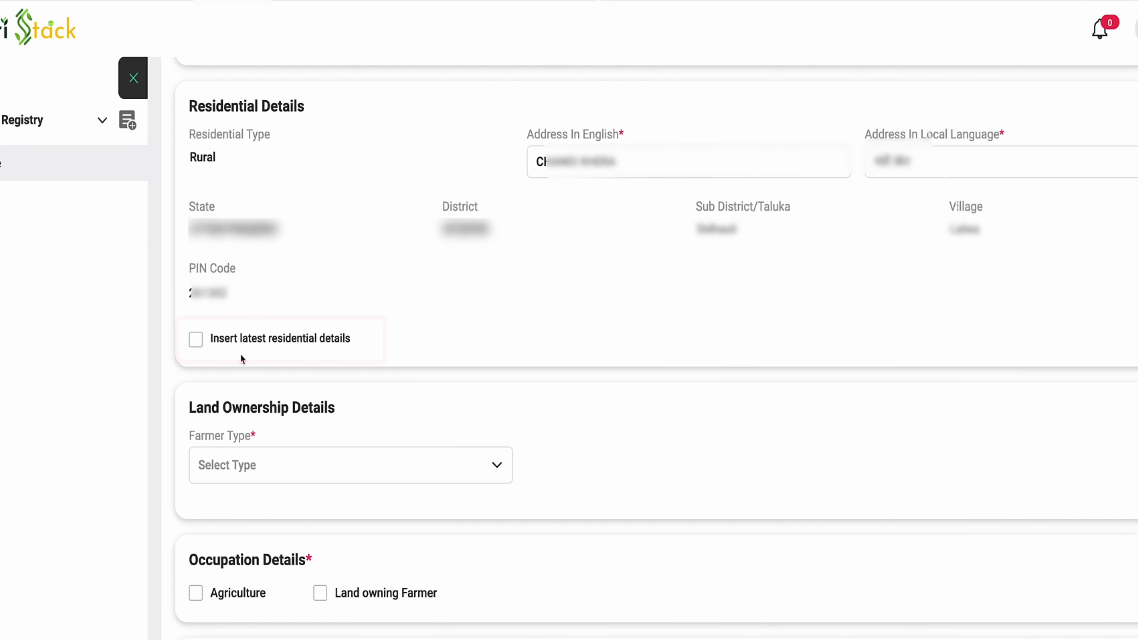
Tick Insert latest residential details and pick district SITAPUR, taluka Sidhauli and the farmer's village
{"action": "left_click", "coordinate": [197, 341]}
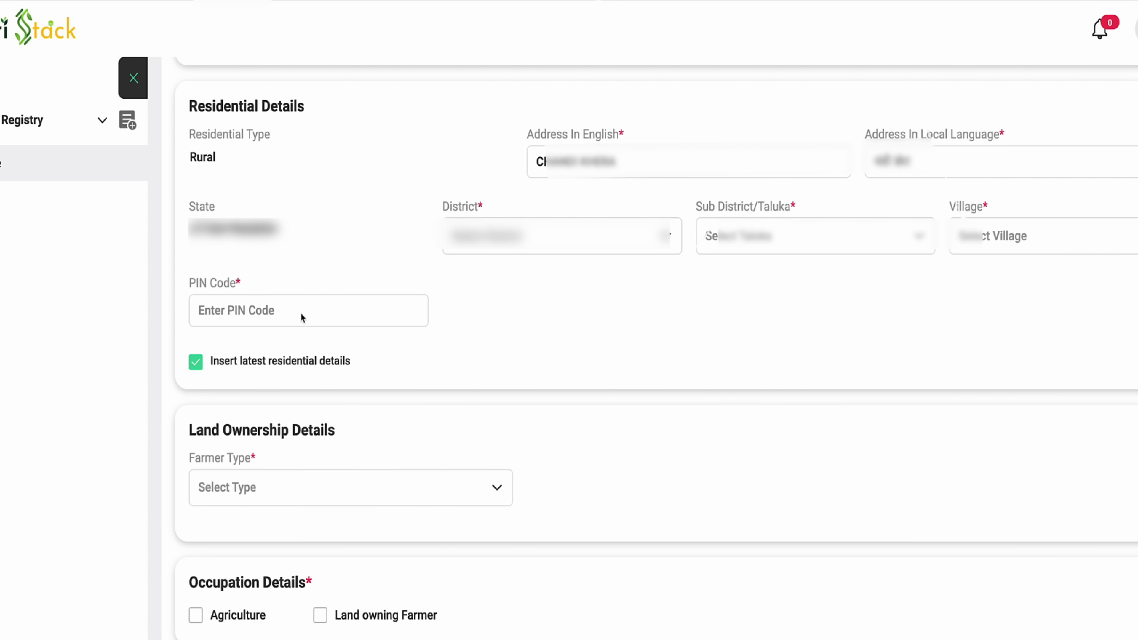
{"action": "left_click", "coordinate": [574, 246]}
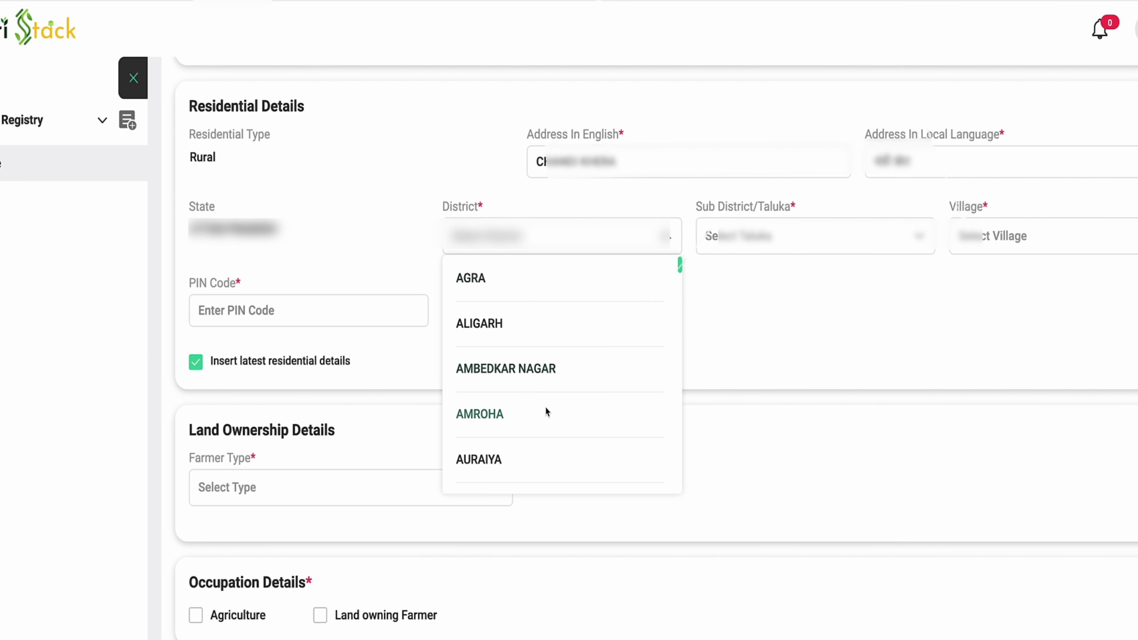
{"action": "scroll", "coordinate": [546, 410], "scroll_direction": "down", "scroll_amount": 5}
{"action": "scroll", "coordinate": [532, 416], "scroll_direction": "down", "scroll_amount": 15}
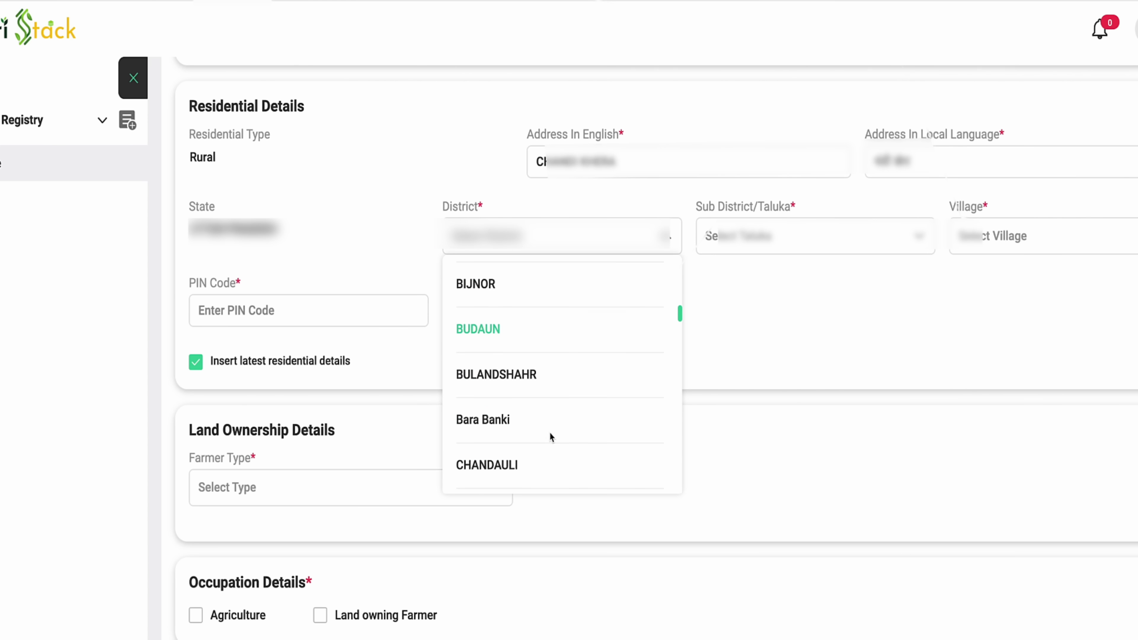
{"action": "left_click", "coordinate": [497, 352]}
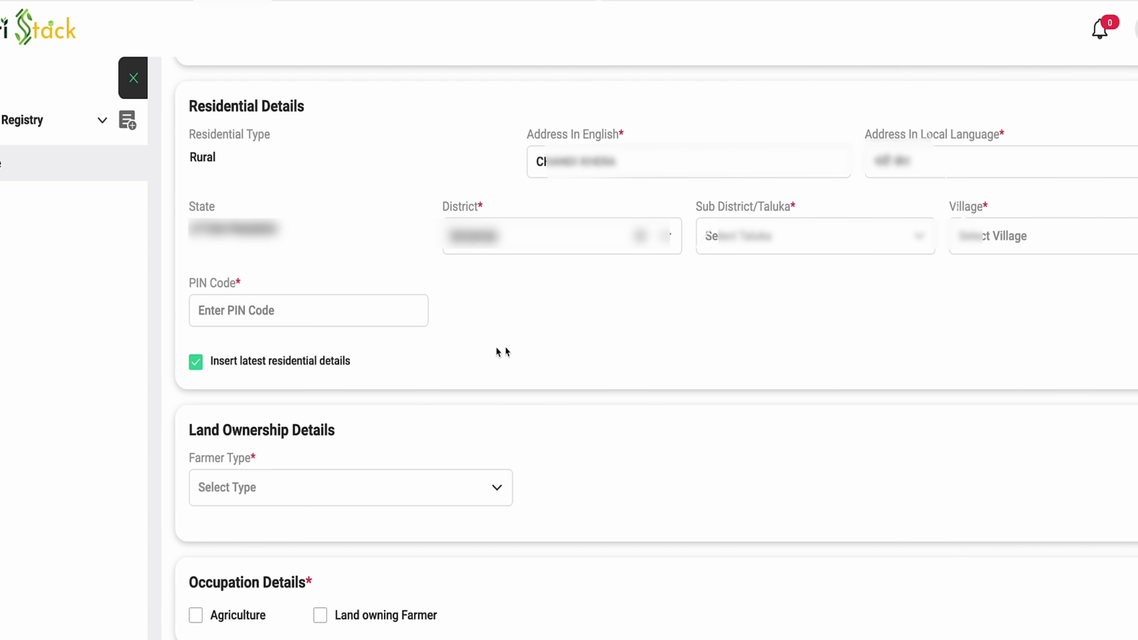
{"action": "left_click", "coordinate": [802, 244]}
{"action": "scroll", "coordinate": [747, 430], "scroll_direction": "down", "scroll_amount": 2}
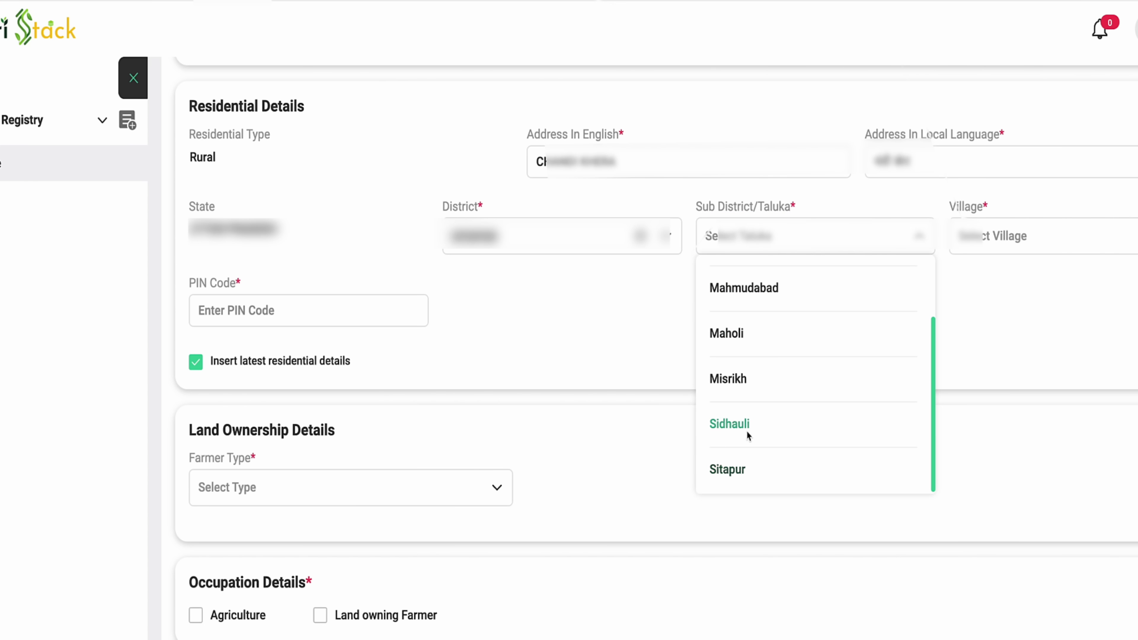
{"action": "left_click", "coordinate": [745, 430]}
{"action": "left_click", "coordinate": [1040, 239]}
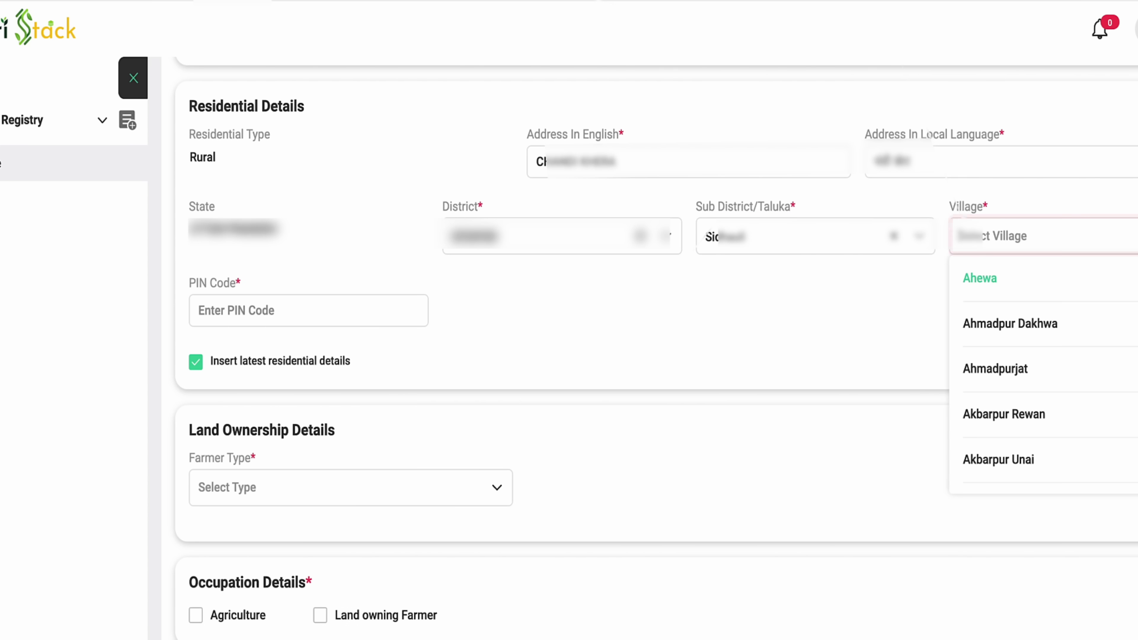
{"action": "left_click", "coordinate": [979, 320]}
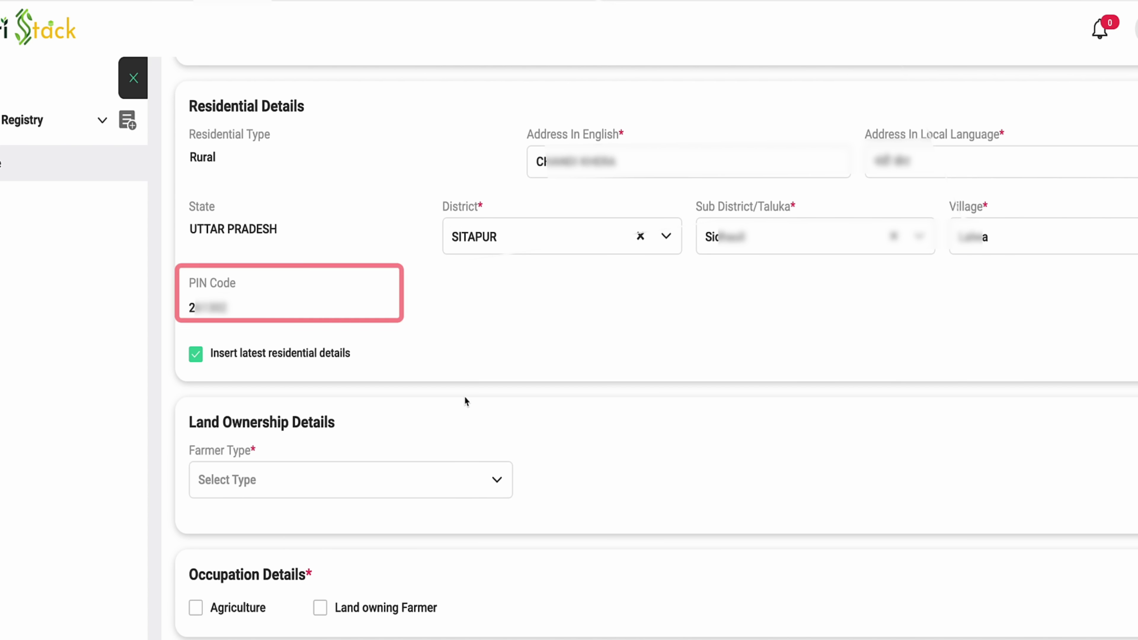
Set Farmer Type to Owner and launch Fetch Land Details under Owned Land
{"action": "scroll", "coordinate": [506, 410], "scroll_direction": "down", "scroll_amount": 5}
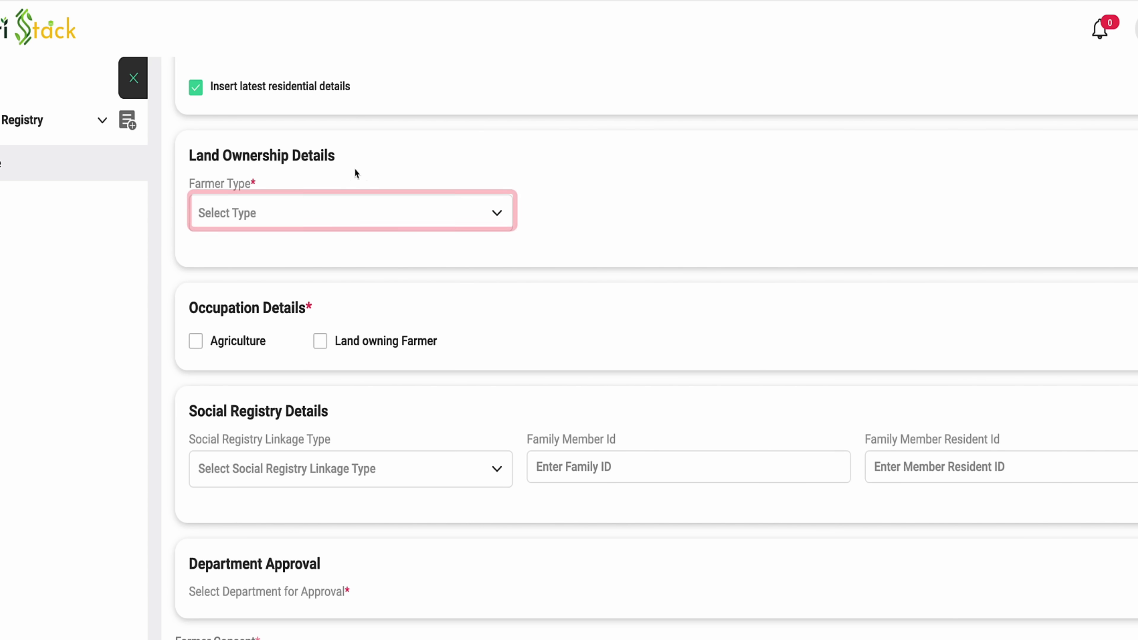
{"action": "left_click", "coordinate": [342, 215]}
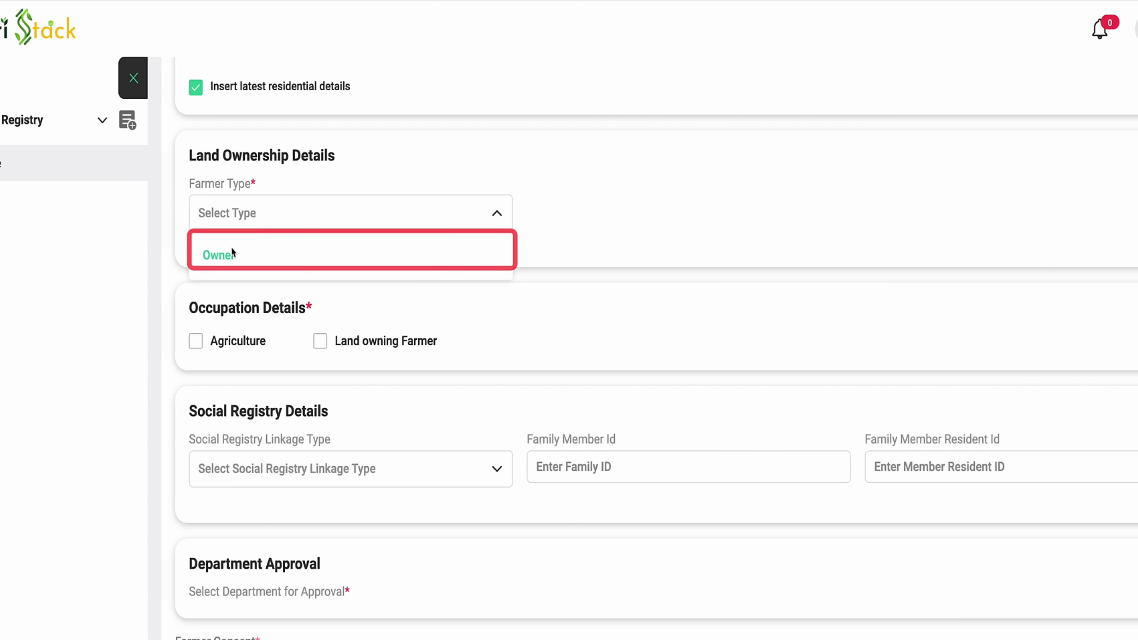
{"action": "left_click", "coordinate": [288, 254]}
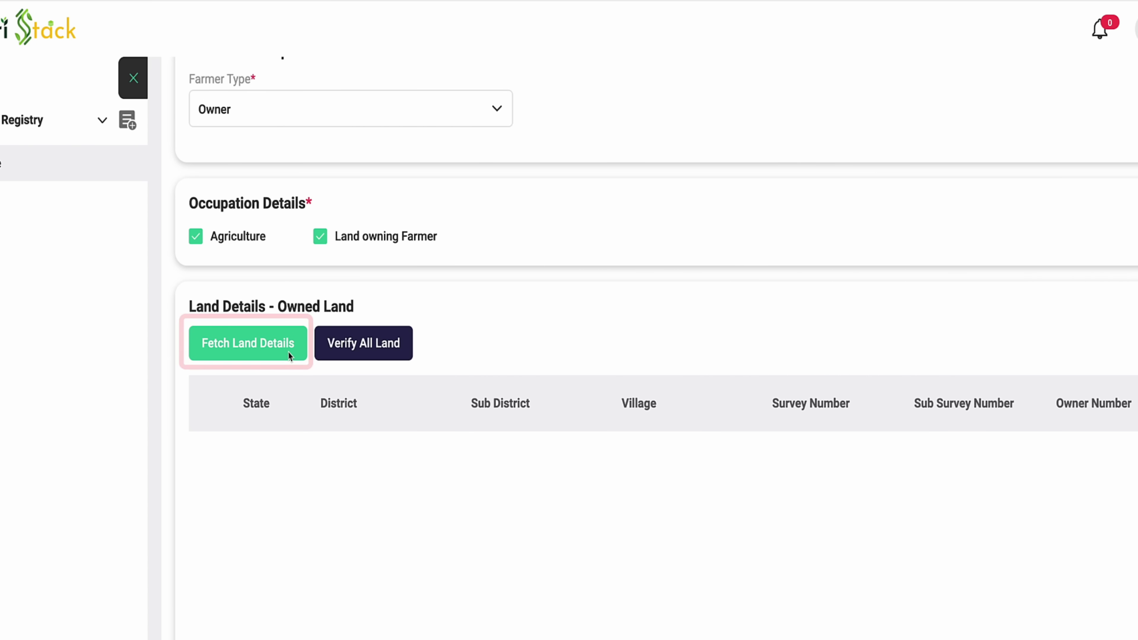
{"action": "left_click", "coordinate": [288, 351]}
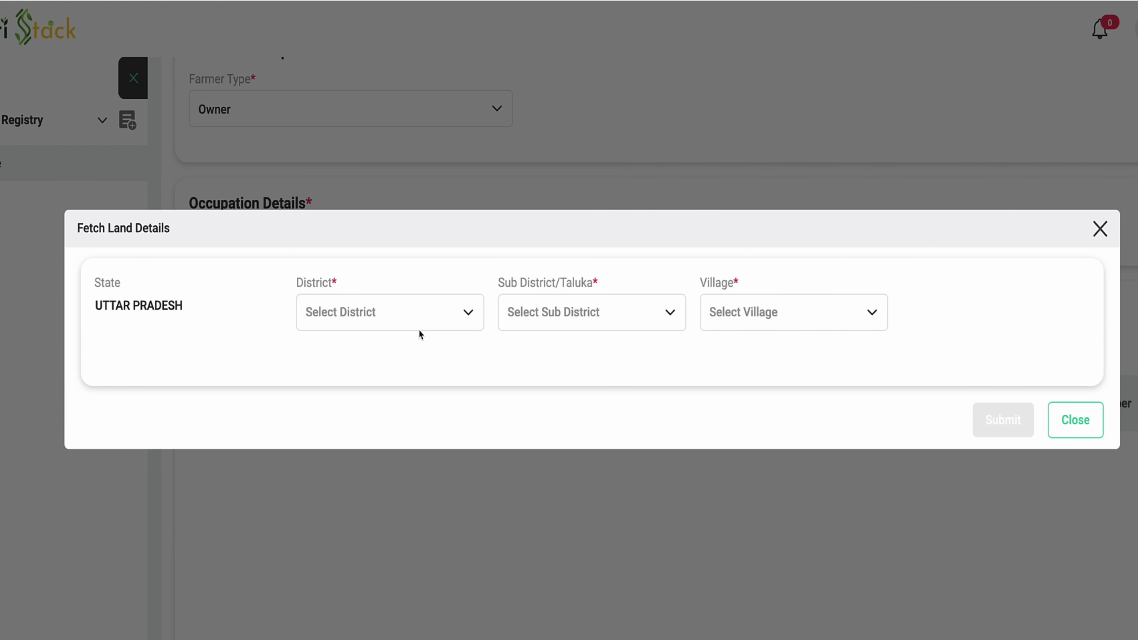
Set the land's district to SITAPUR, then pick its sub district and village
{"action": "left_click", "coordinate": [437, 322]}
{"action": "type", "text": "sitapur"}
{"action": "key", "text": "Return"}
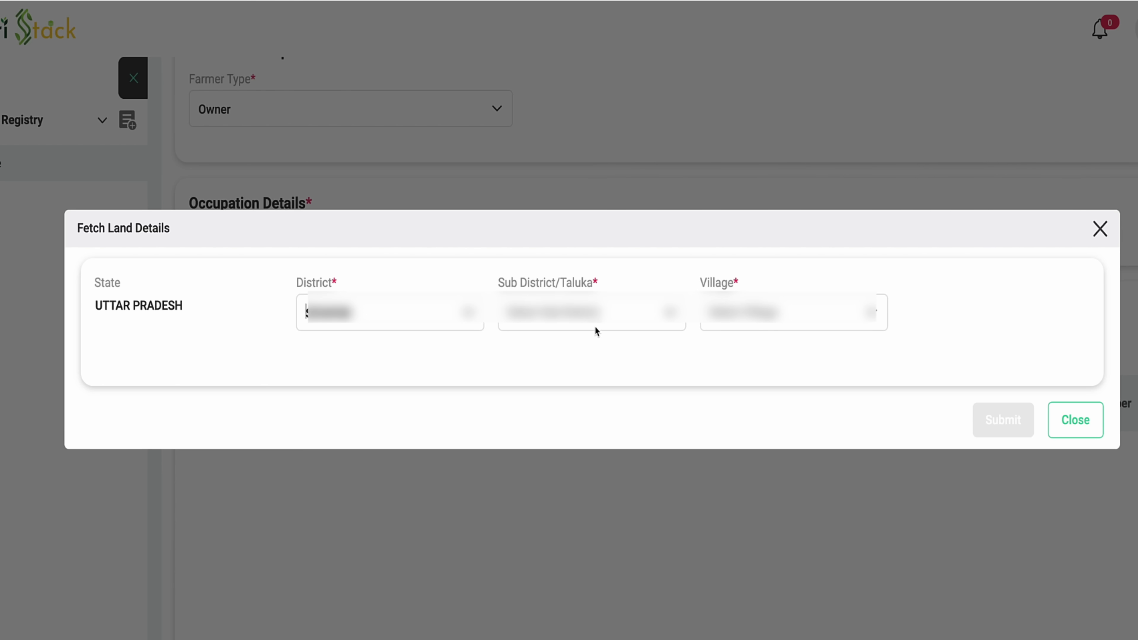
{"action": "left_click", "coordinate": [600, 322]}
{"action": "left_click", "coordinate": [565, 463]}
{"action": "left_click", "coordinate": [795, 319]}
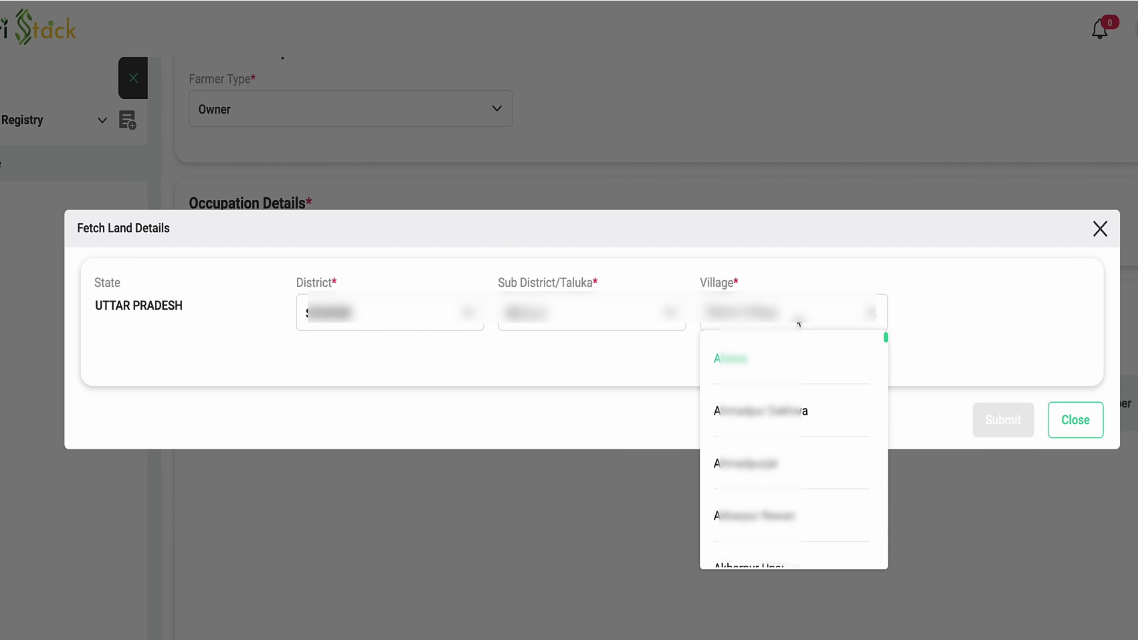
{"action": "scroll", "coordinate": [767, 487], "scroll_direction": "down", "scroll_amount": 3}
{"action": "left_click", "coordinate": [749, 514]}
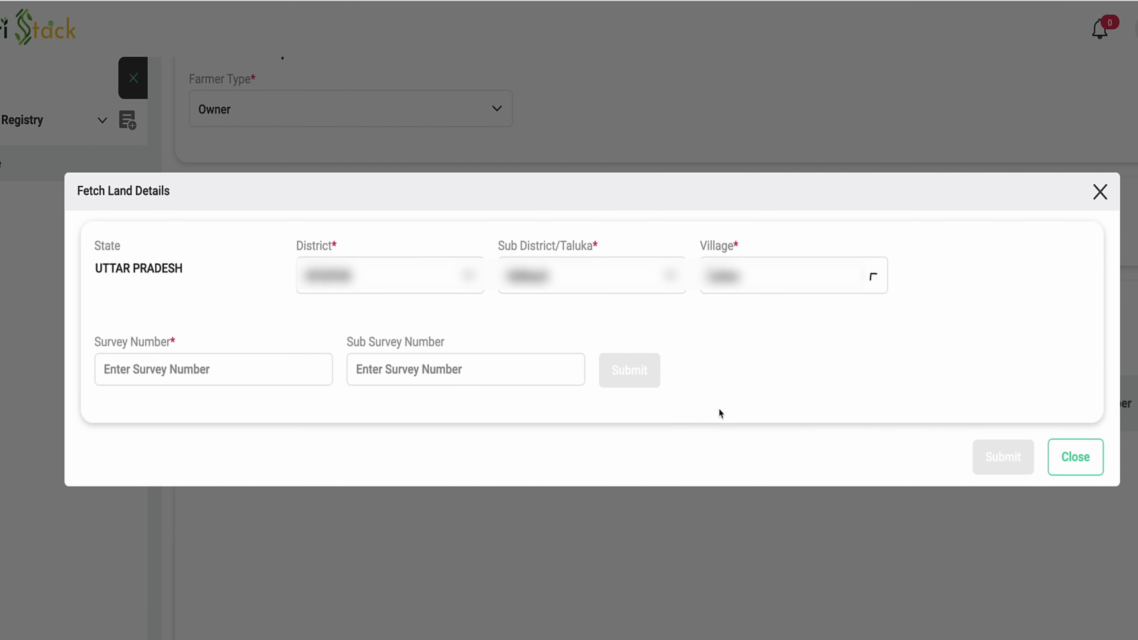
Look up survey number 12 with sub survey number 12 and select the owner name
{"action": "left_click", "coordinate": [266, 375]}
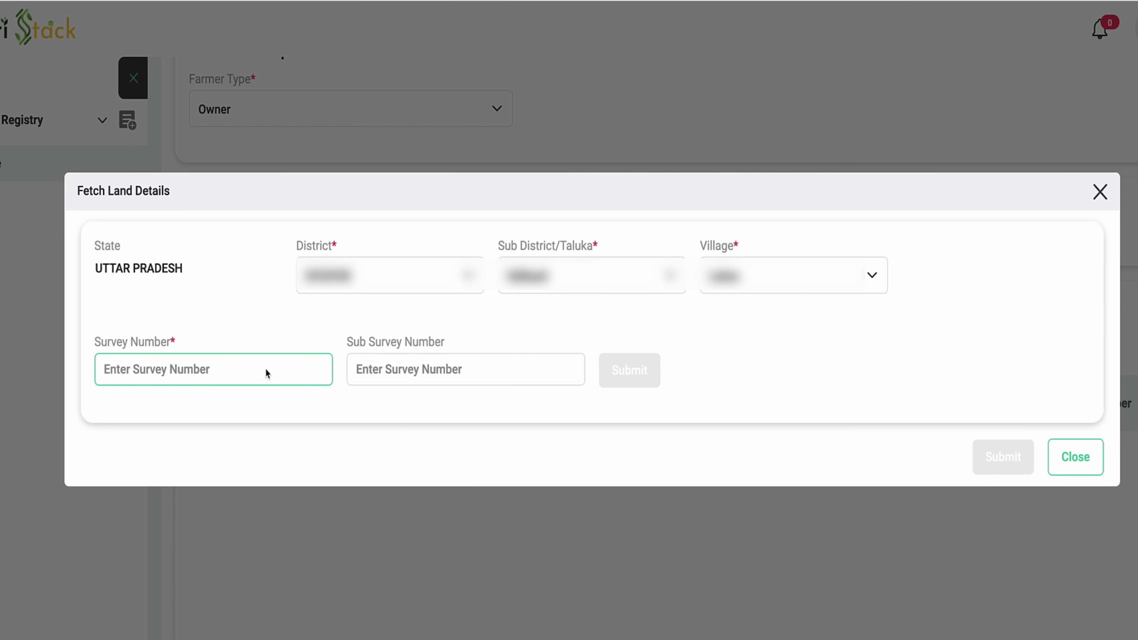
{"action": "type", "text": "12"}
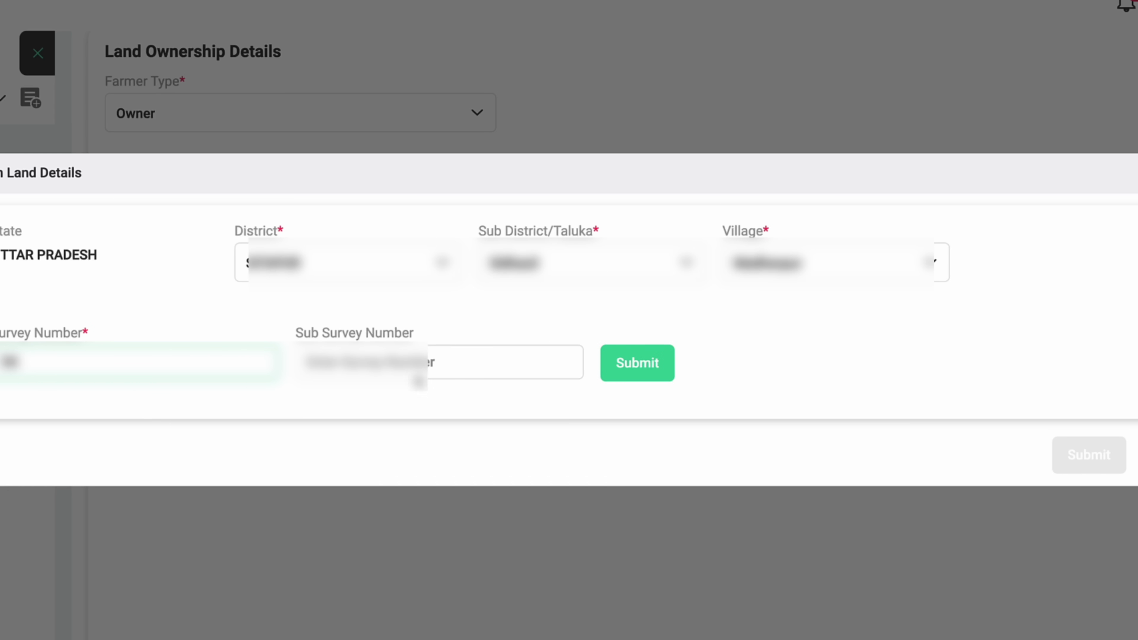
{"action": "left_click", "coordinate": [429, 365]}
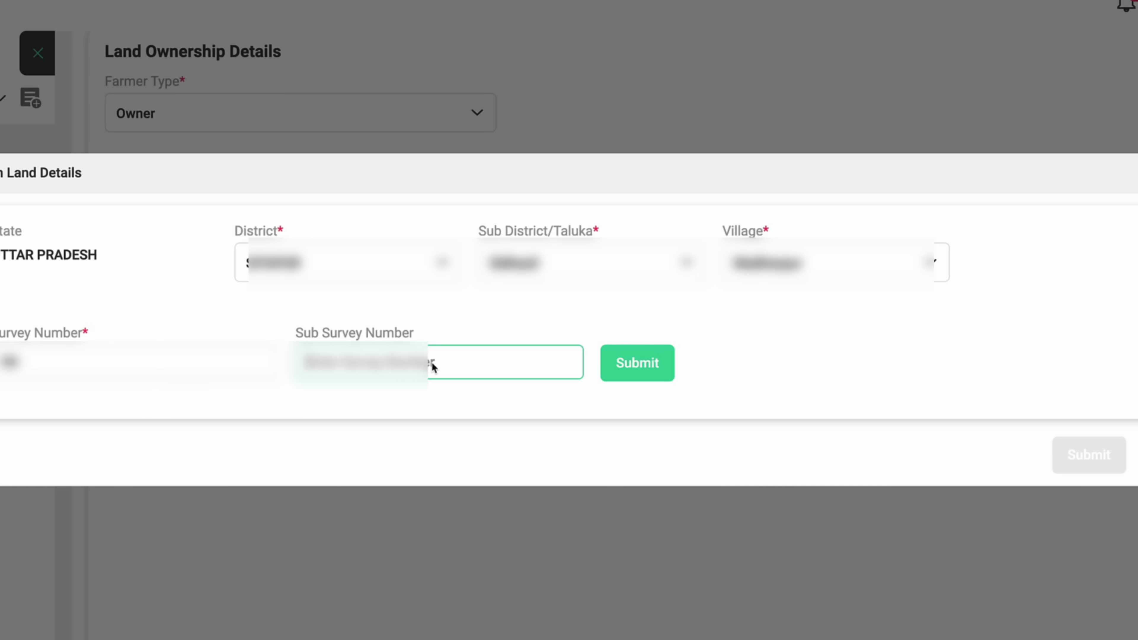
{"action": "right_click", "coordinate": [666, 374]}
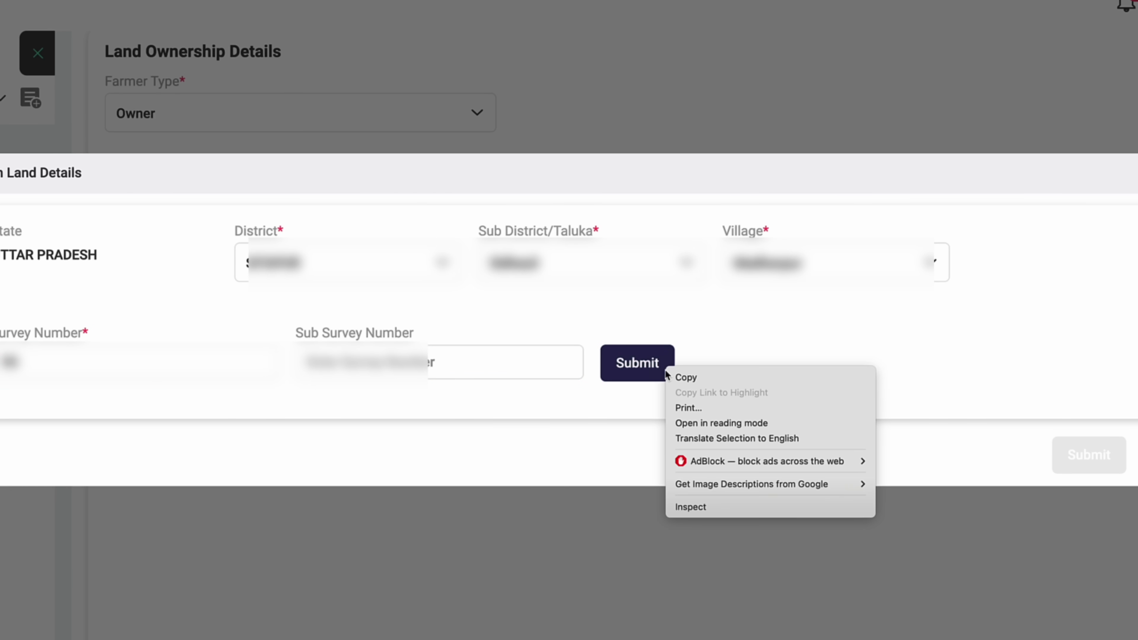
{"action": "left_click", "coordinate": [709, 342]}
{"action": "left_click", "coordinate": [626, 367]}
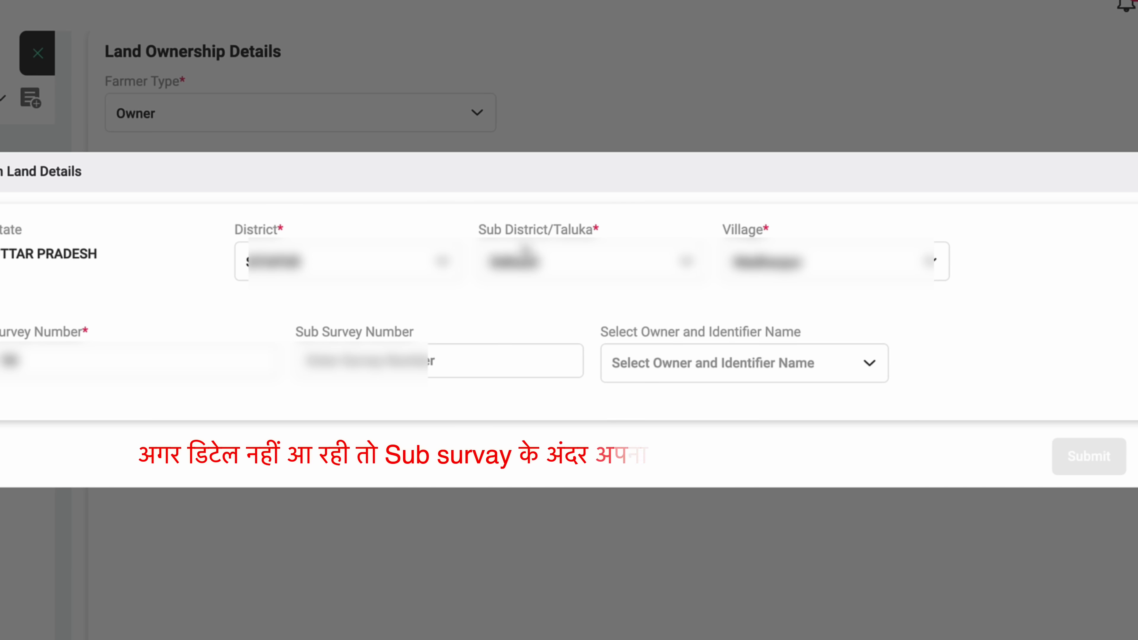
{"action": "left_click", "coordinate": [447, 361]}
{"action": "type", "text": "12"}
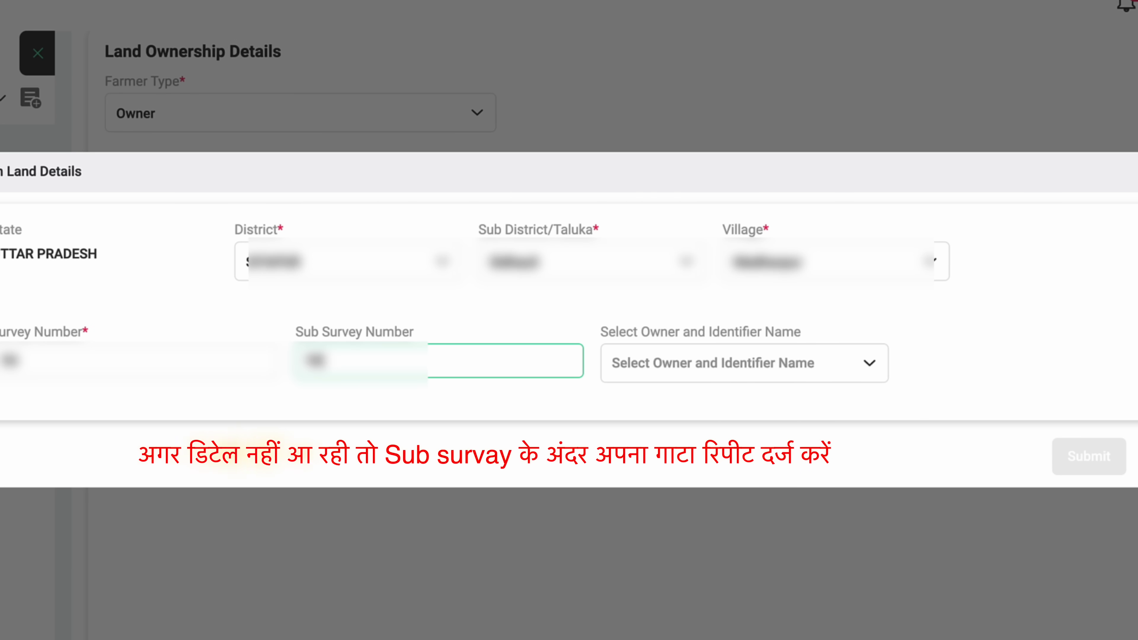
{"action": "left_click", "coordinate": [681, 367]}
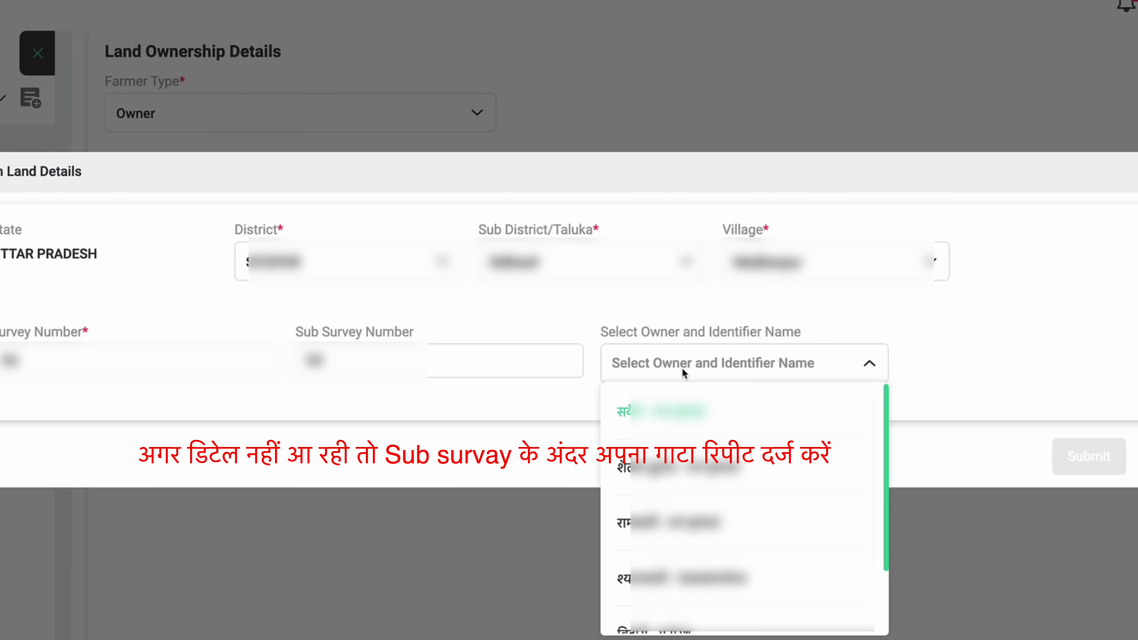
{"action": "scroll", "coordinate": [744, 506], "scroll_direction": "down", "scroll_amount": 2}
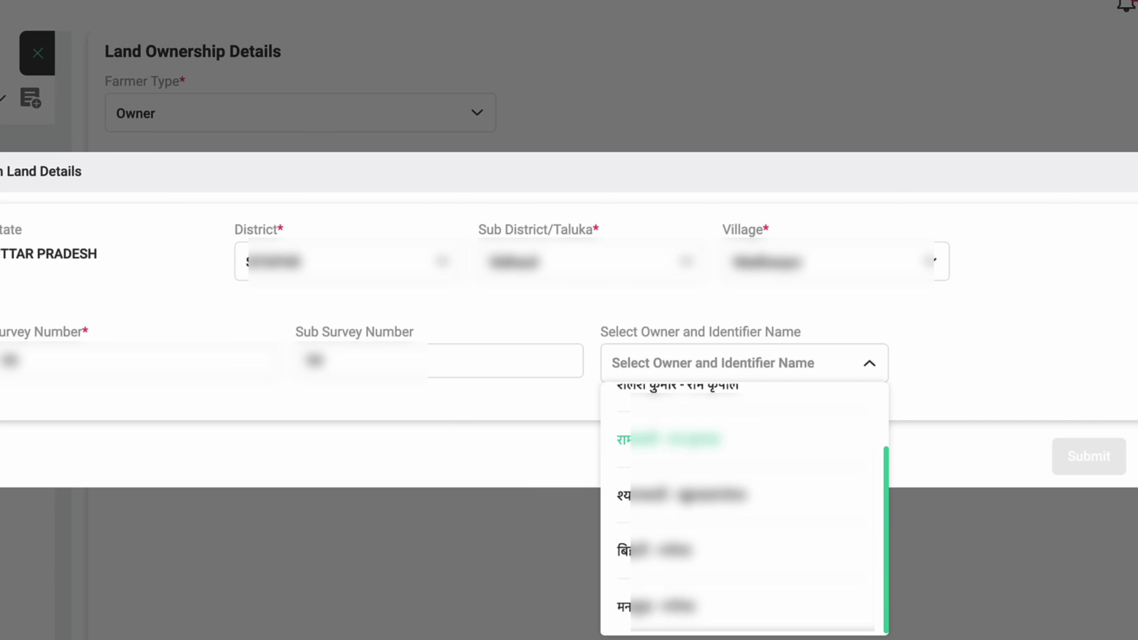
{"action": "scroll", "coordinate": [648, 493], "scroll_direction": "up", "scroll_amount": 2}
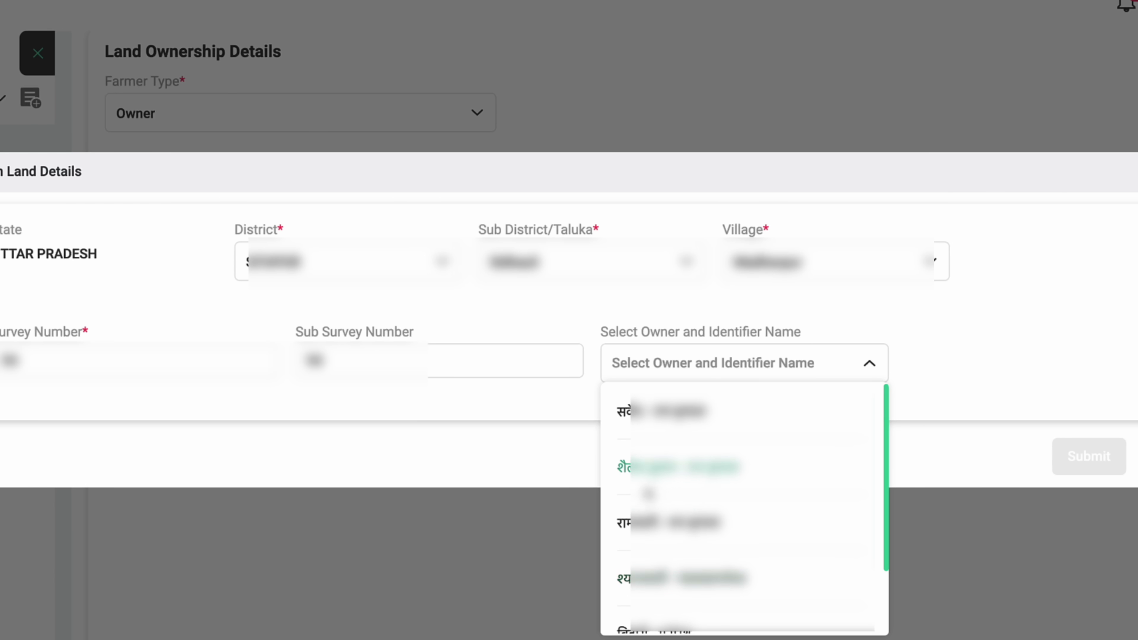
{"action": "scroll", "coordinate": [692, 554], "scroll_direction": "down", "scroll_amount": 3}
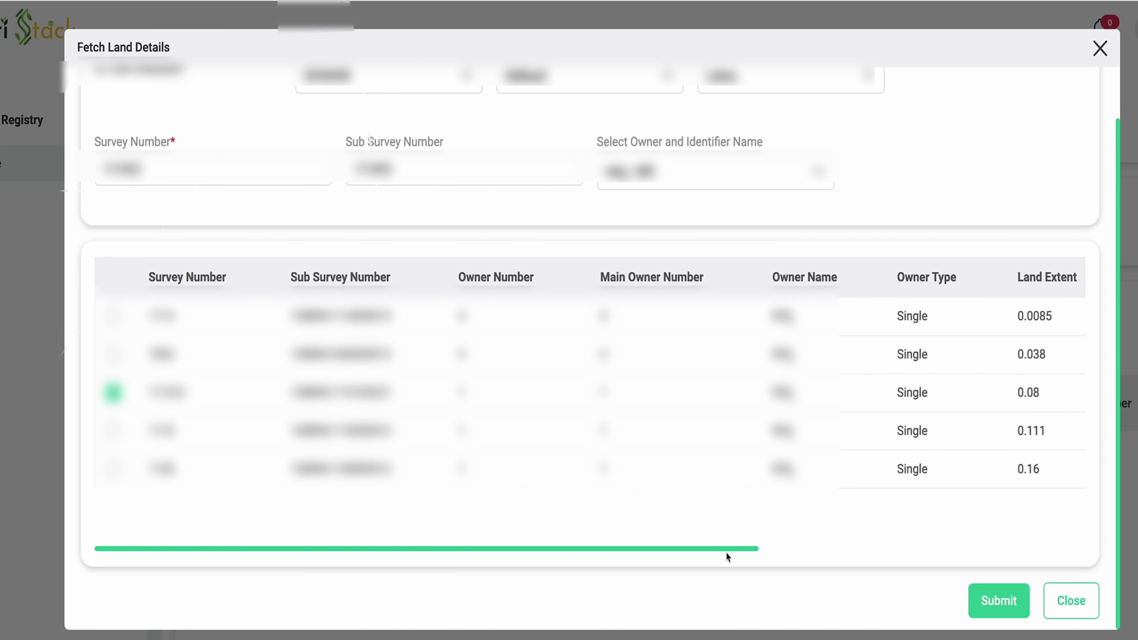
Select the 0.08-extent land record in Fetch Land Details and submit it to Owned Land
{"action": "left_click_drag", "start_coordinate": [723, 548], "coordinate": [914, 547]}
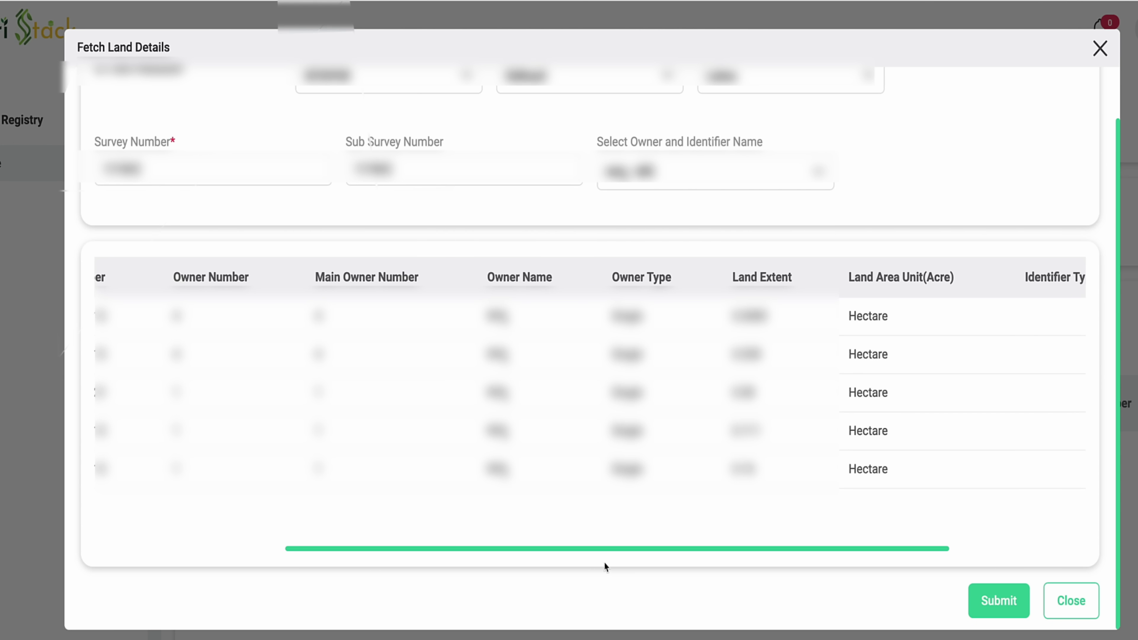
{"action": "left_click_drag", "start_coordinate": [579, 548], "coordinate": [729, 549]}
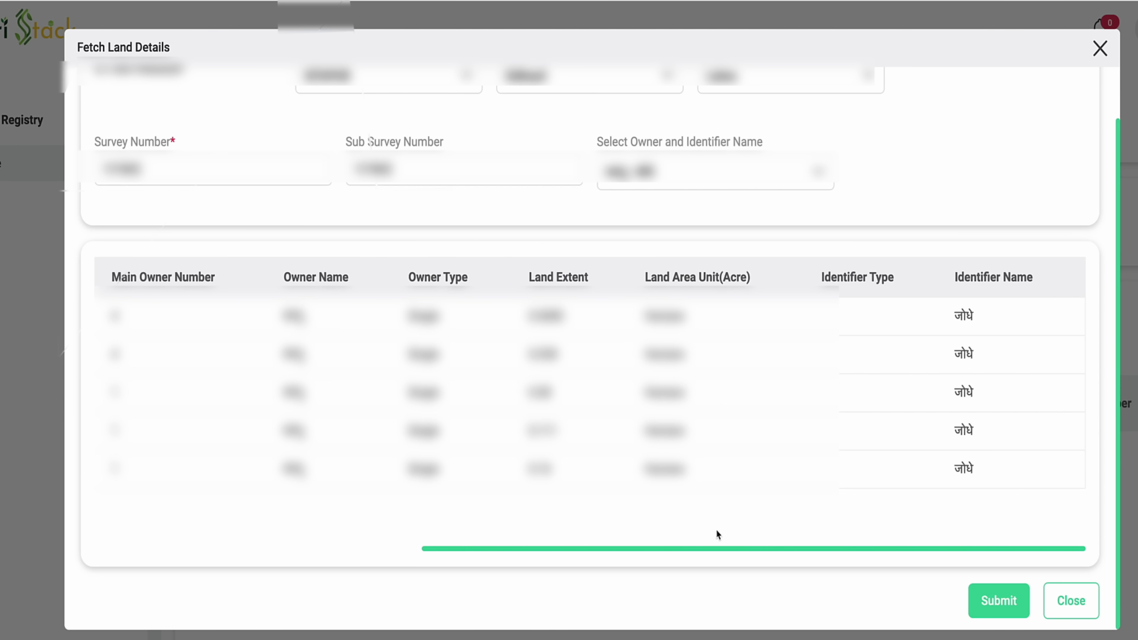
{"action": "scroll", "coordinate": [1009, 489], "scroll_direction": "left", "scroll_amount": 10}
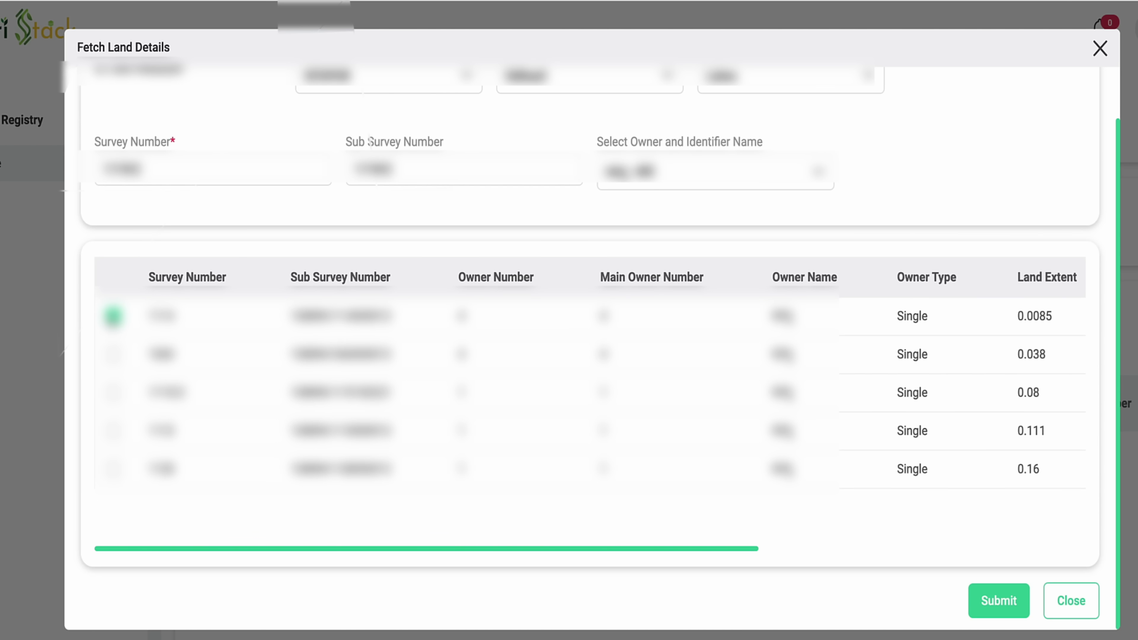
{"action": "left_click", "coordinate": [114, 392]}
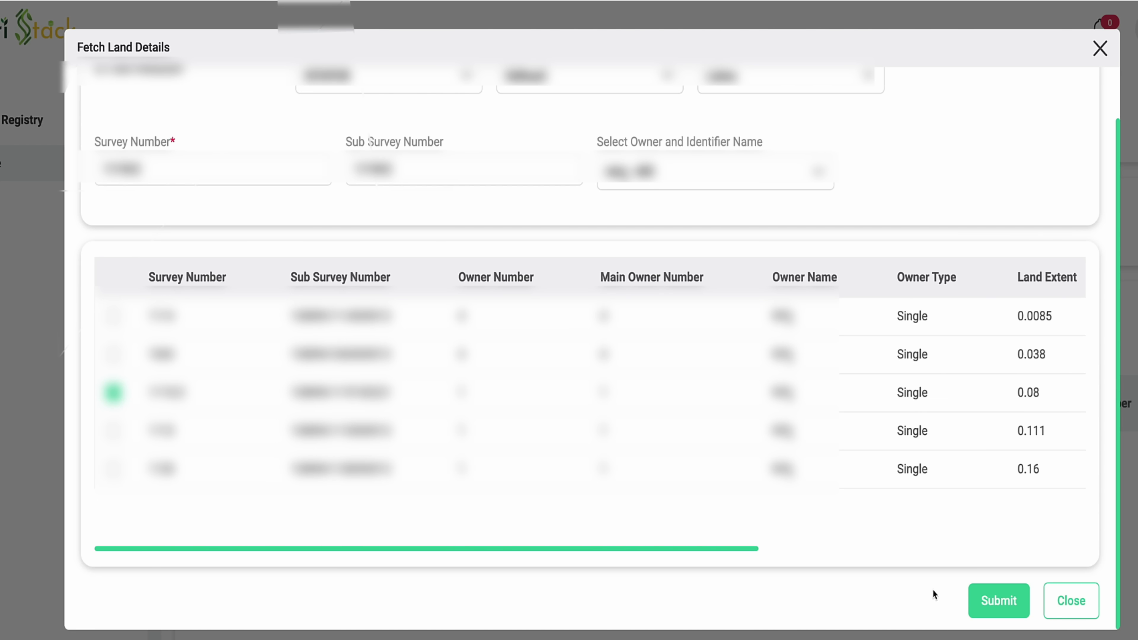
{"action": "left_click", "coordinate": [1000, 601]}
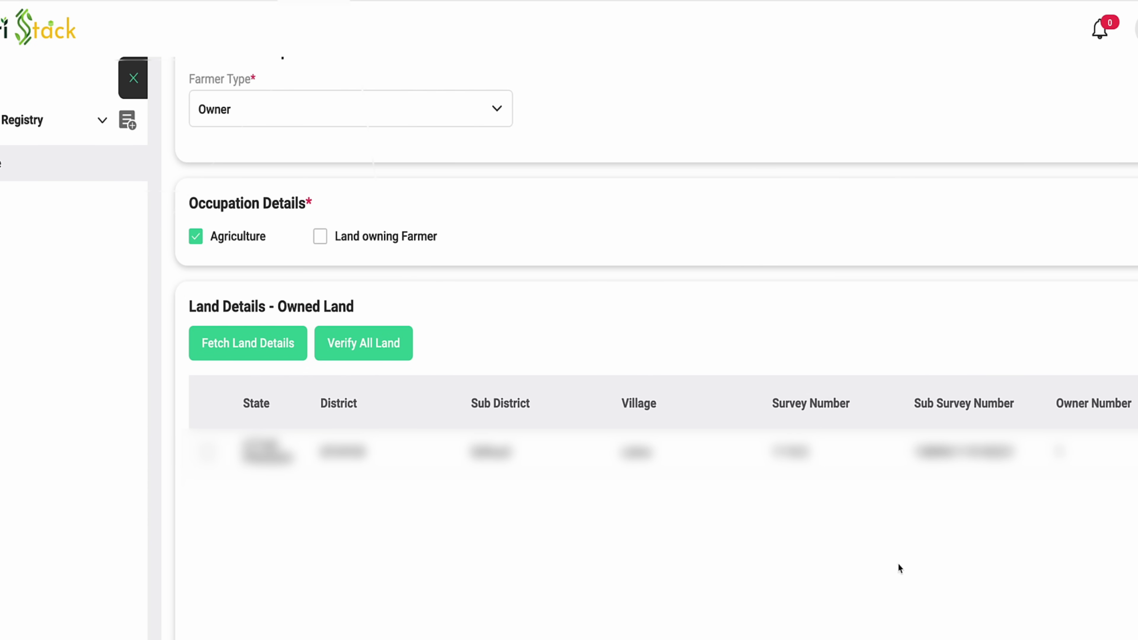
Verify all owned land and check the totals: Marginal Farmer, one land of 0.08 hectare
{"action": "scroll", "coordinate": [551, 520], "scroll_direction": "down", "scroll_amount": 2}
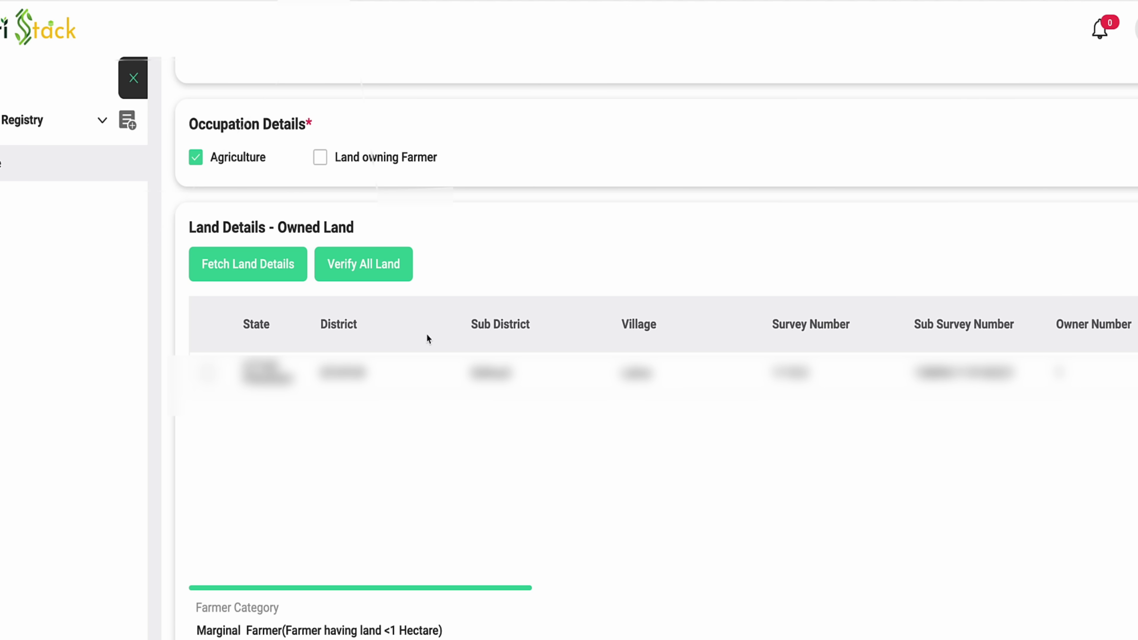
{"action": "scroll", "coordinate": [347, 320], "scroll_direction": "up", "scroll_amount": 1}
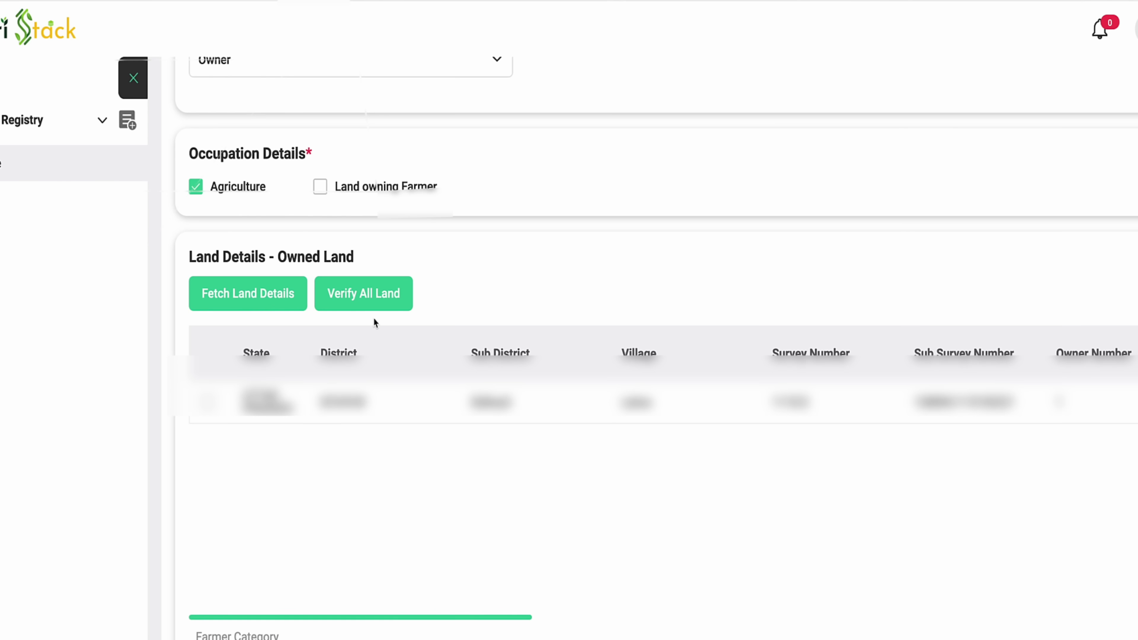
{"action": "left_click", "coordinate": [373, 297]}
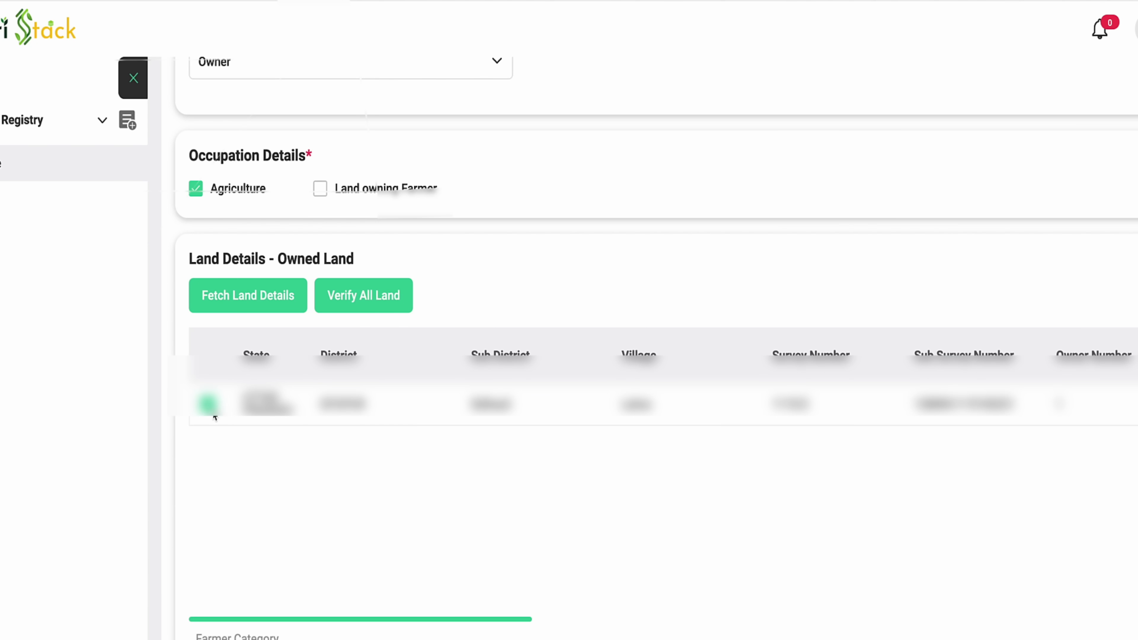
{"action": "scroll", "coordinate": [312, 465], "scroll_direction": "down", "scroll_amount": 4}
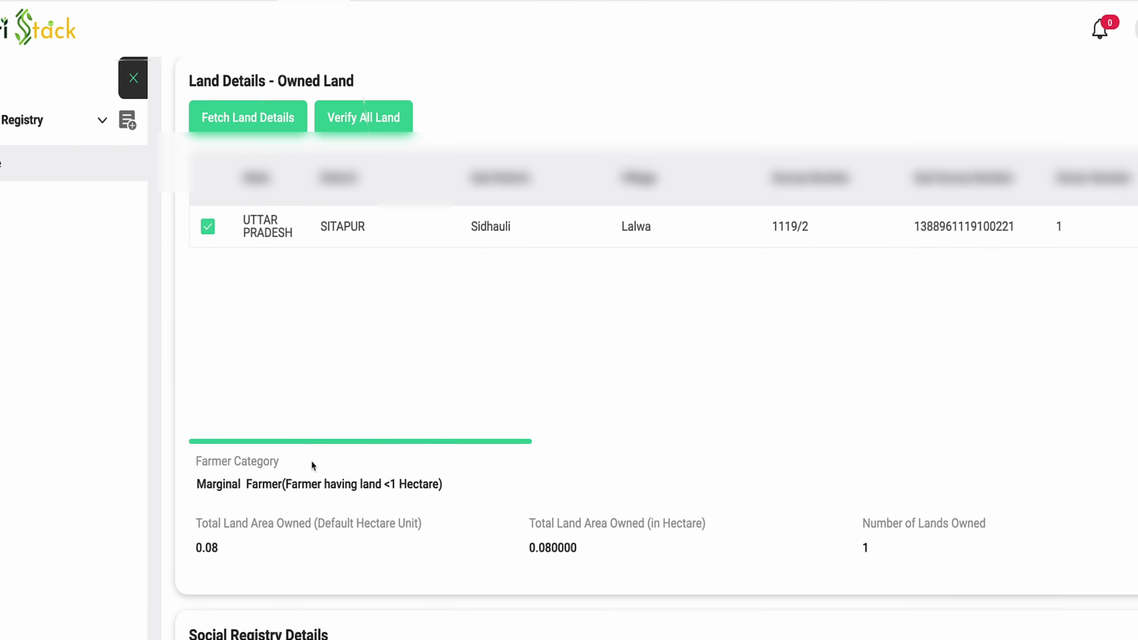
{"action": "scroll", "coordinate": [312, 465], "scroll_direction": "down", "scroll_amount": 1}
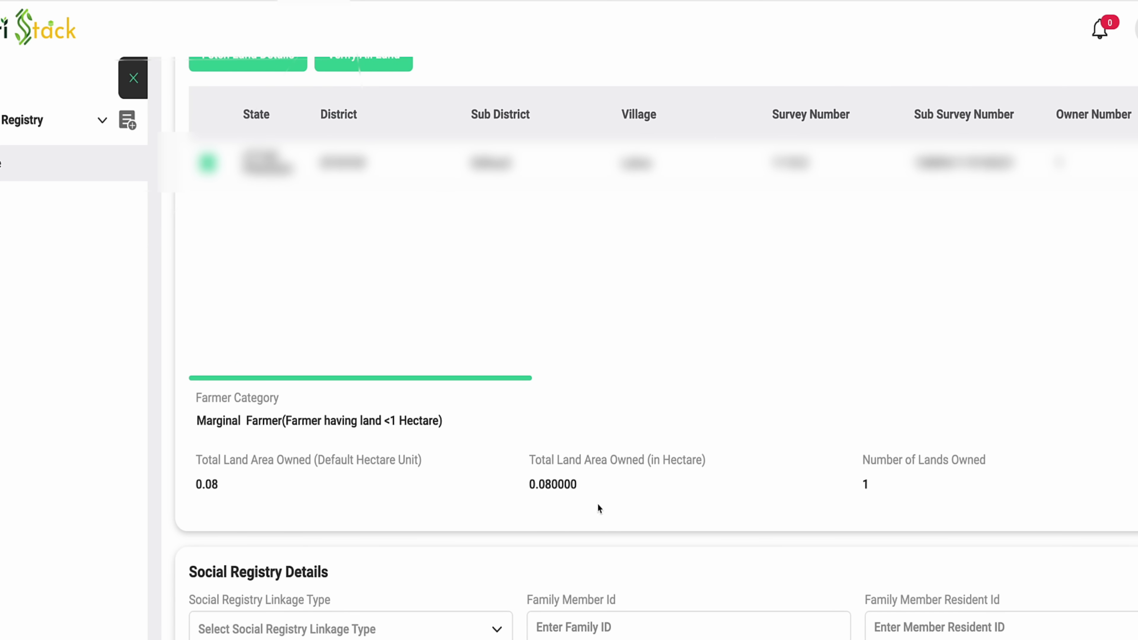
{"action": "scroll", "coordinate": [779, 506], "scroll_direction": "down", "scroll_amount": 5}
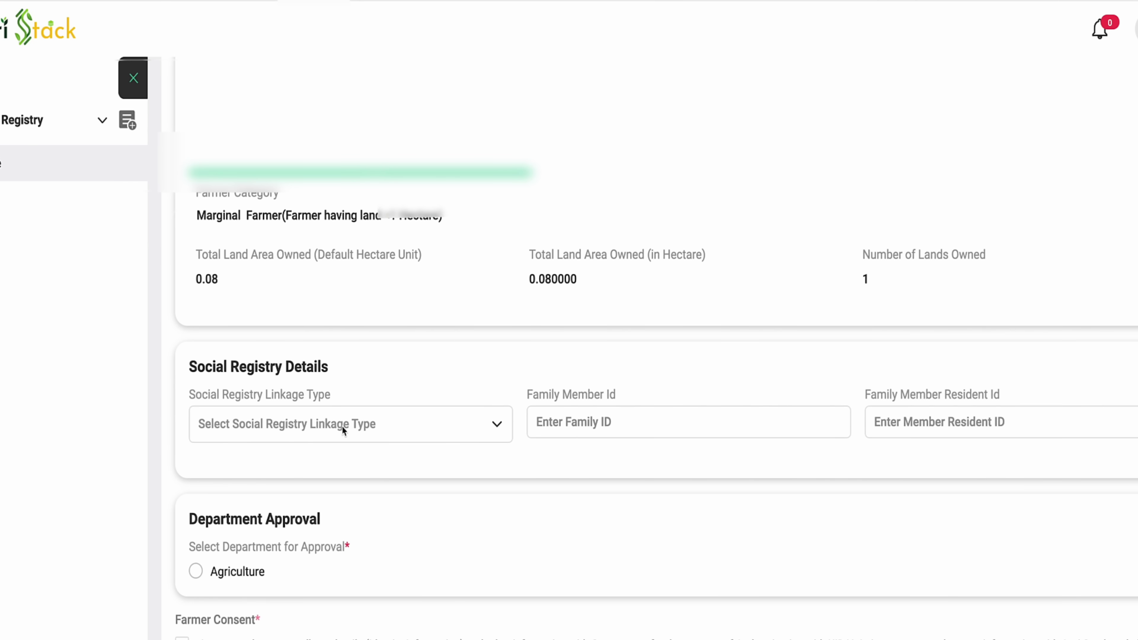
{"action": "scroll", "coordinate": [328, 393], "scroll_direction": "down", "scroll_amount": 2}
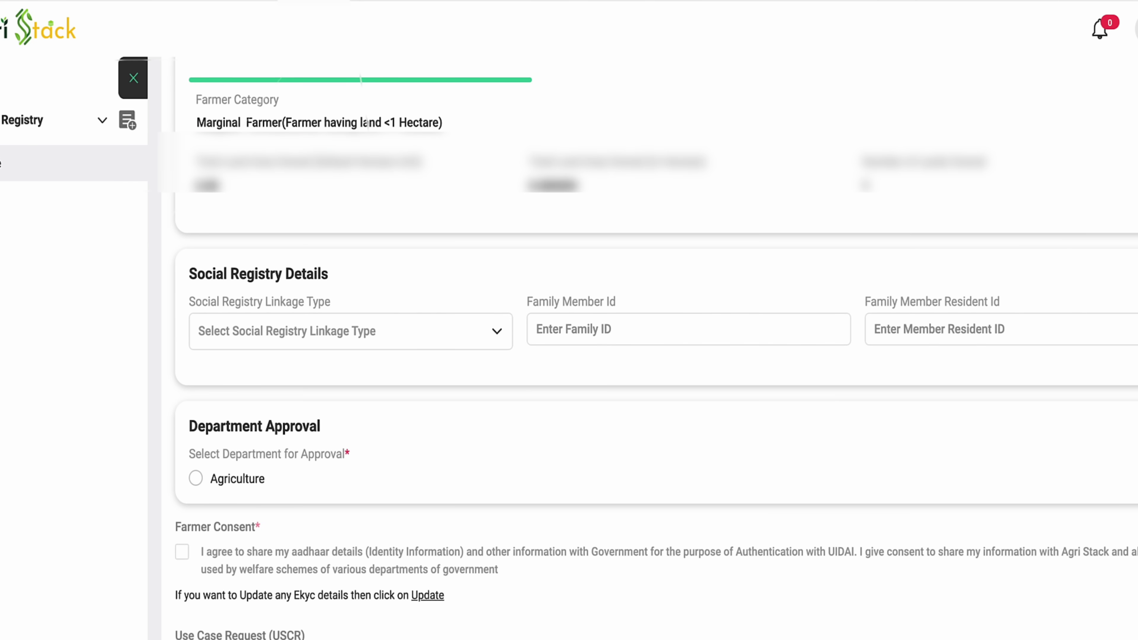
Set Social Registry Linkage Type to PDS/Ration Card and enter the ration card number
{"action": "left_click", "coordinate": [386, 333]}
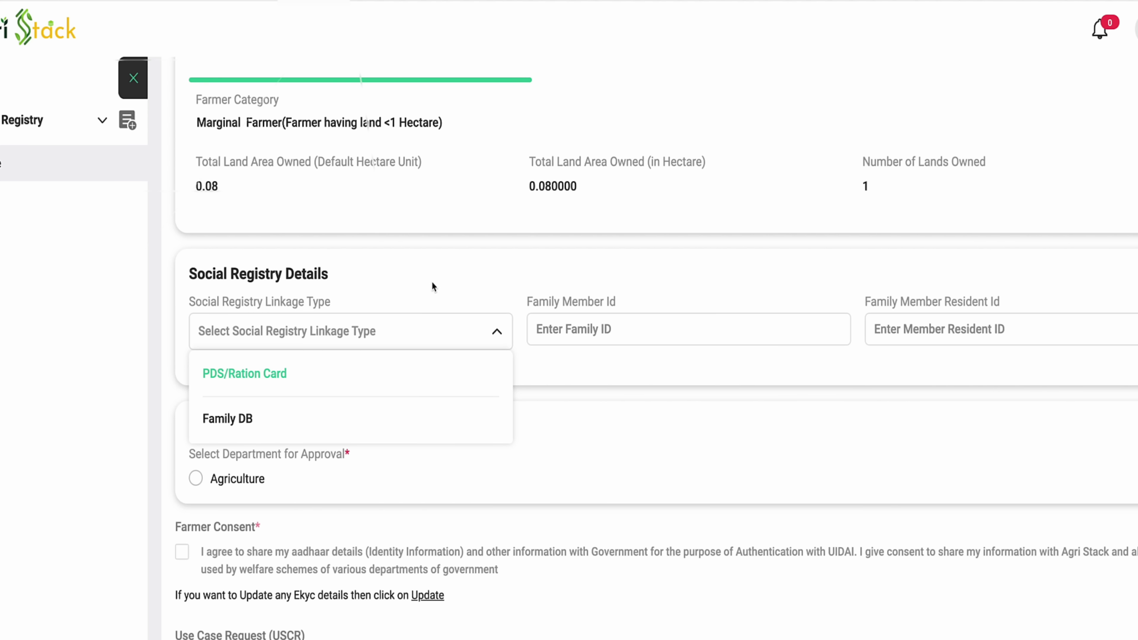
{"action": "left_click", "coordinate": [267, 375]}
{"action": "left_click", "coordinate": [669, 335]}
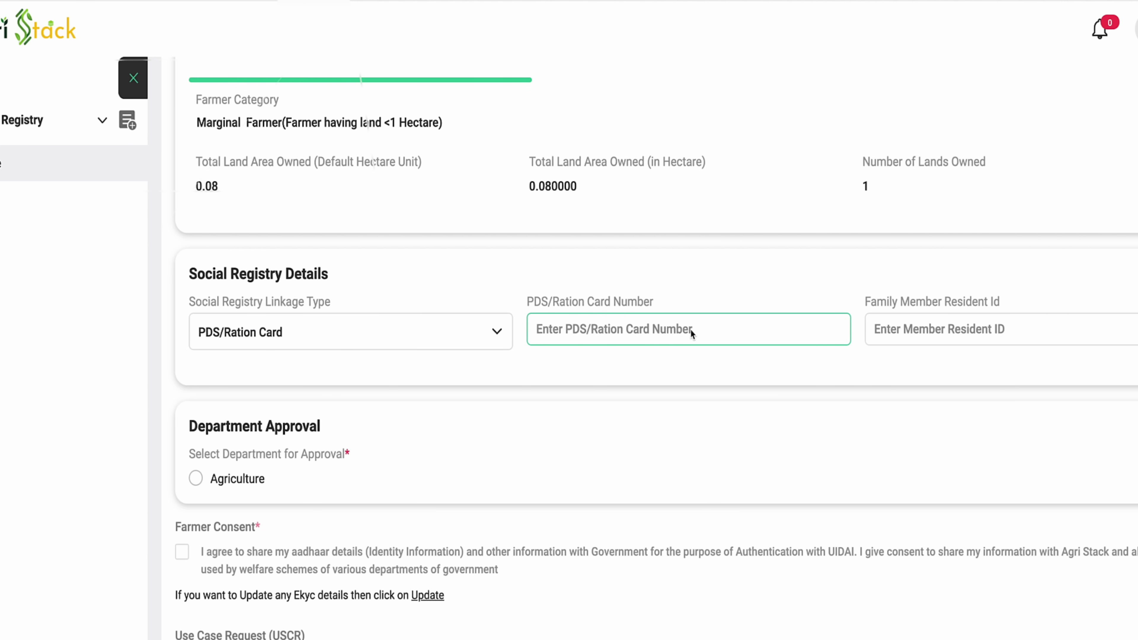
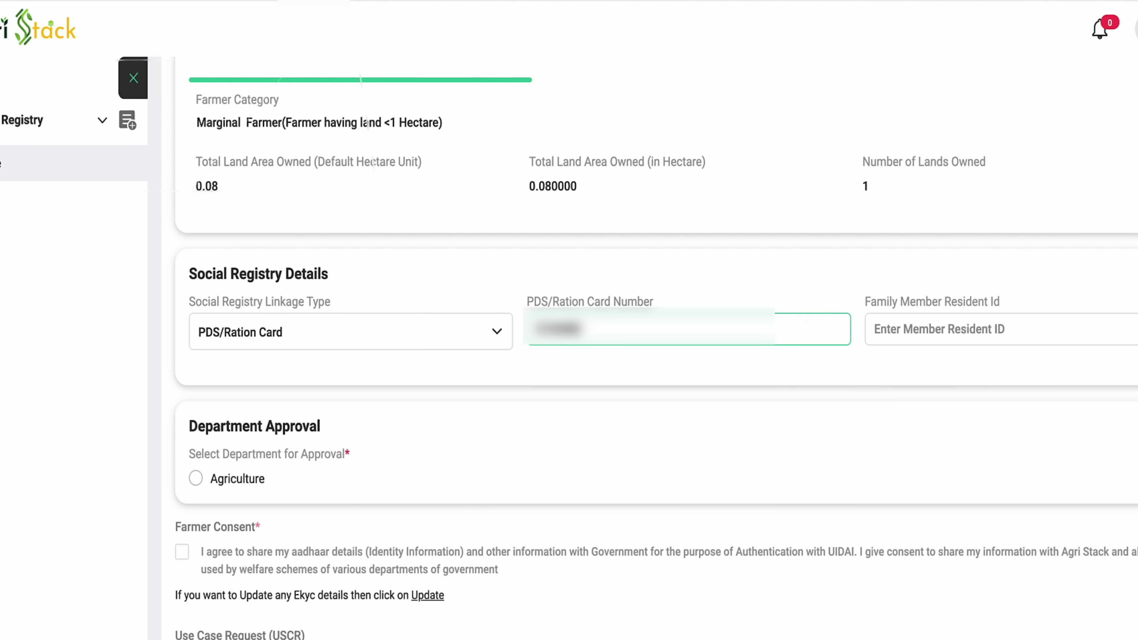
{"action": "left_click", "coordinate": [967, 333]}
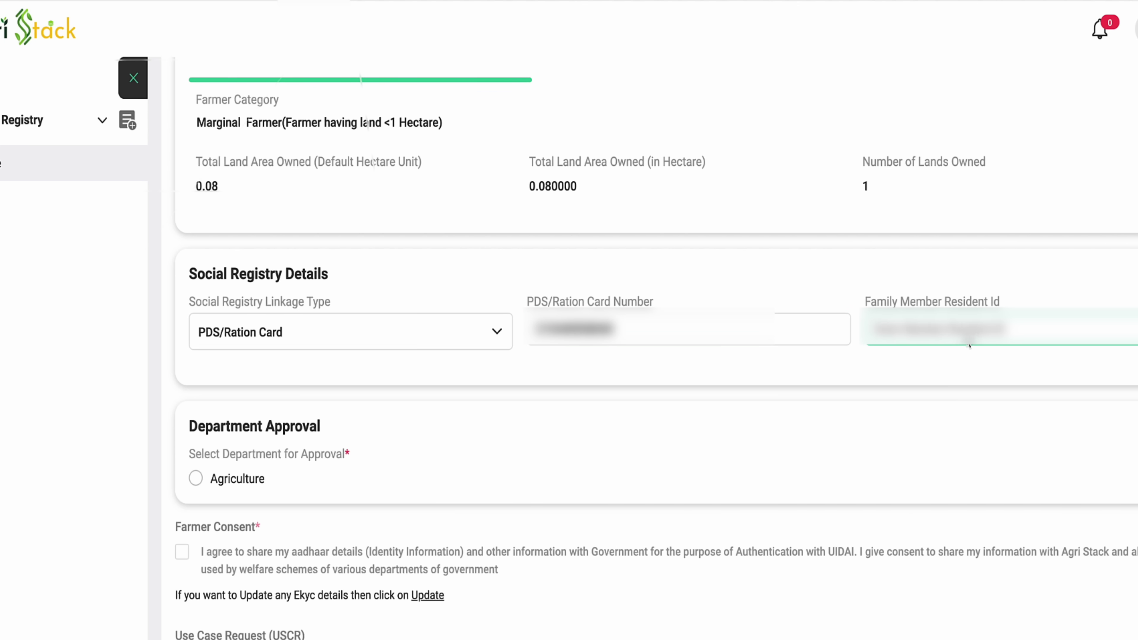
Choose Agriculture for department approval and tick the farmer consent checkbox
{"action": "left_click", "coordinate": [196, 478]}
{"action": "scroll", "coordinate": [306, 397], "scroll_direction": "down", "scroll_amount": 2}
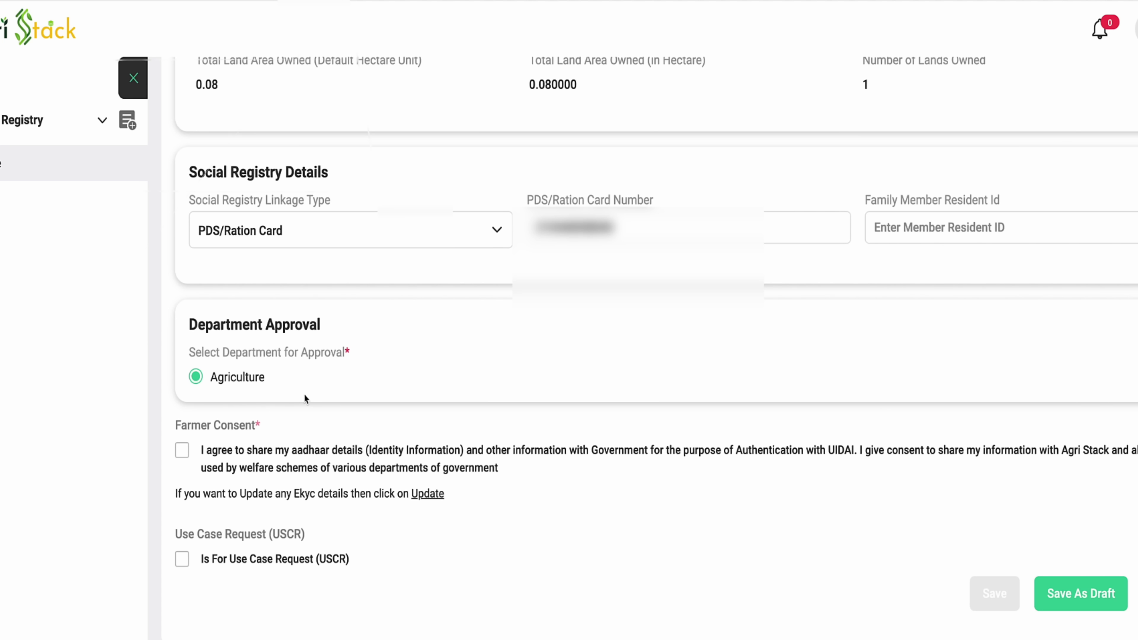
{"action": "left_click", "coordinate": [187, 453]}
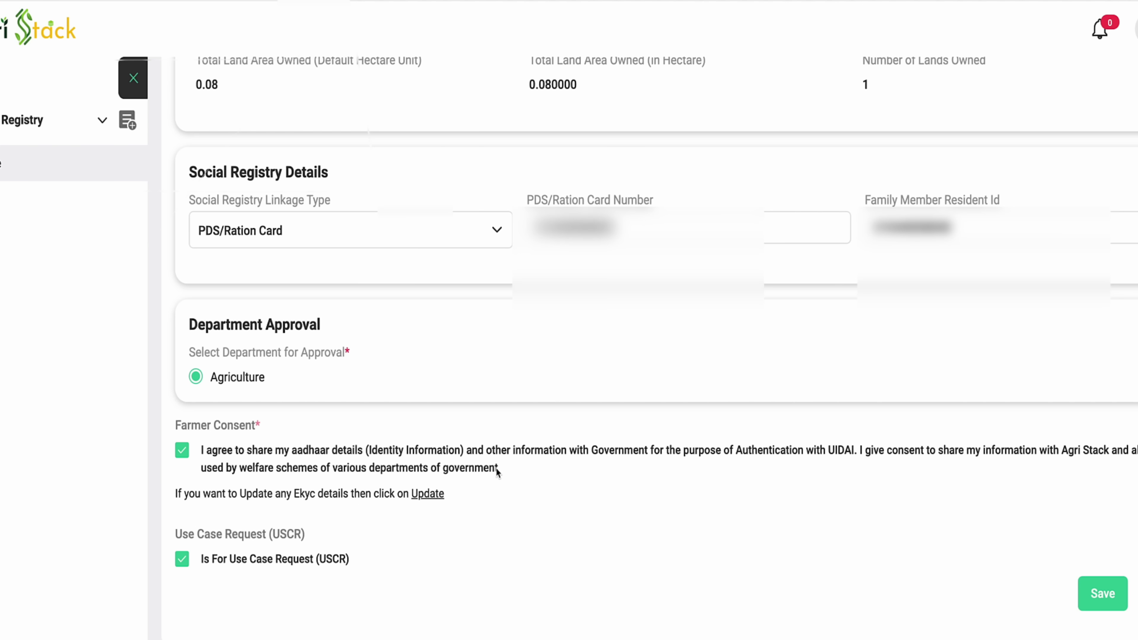
{"action": "scroll", "coordinate": [496, 468], "scroll_direction": "up", "scroll_amount": 1}
{"action": "scroll", "coordinate": [496, 468], "scroll_direction": "down", "scroll_amount": 1}
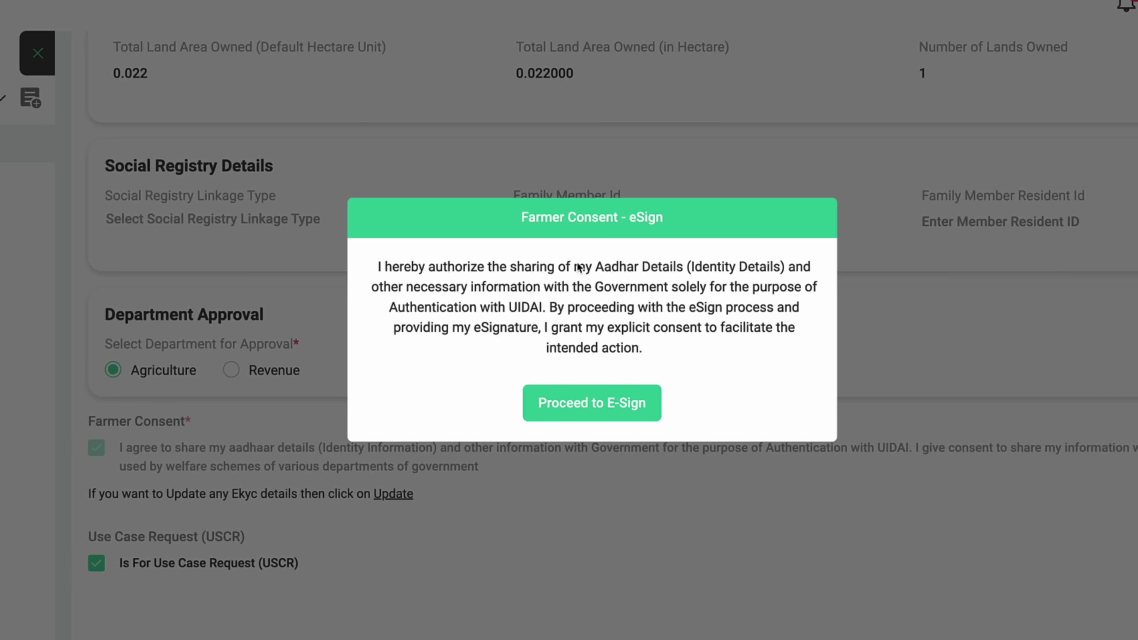
Proceed to E-Sign from the Farmer Consent - eSign popup
{"action": "left_click", "coordinate": [590, 404]}
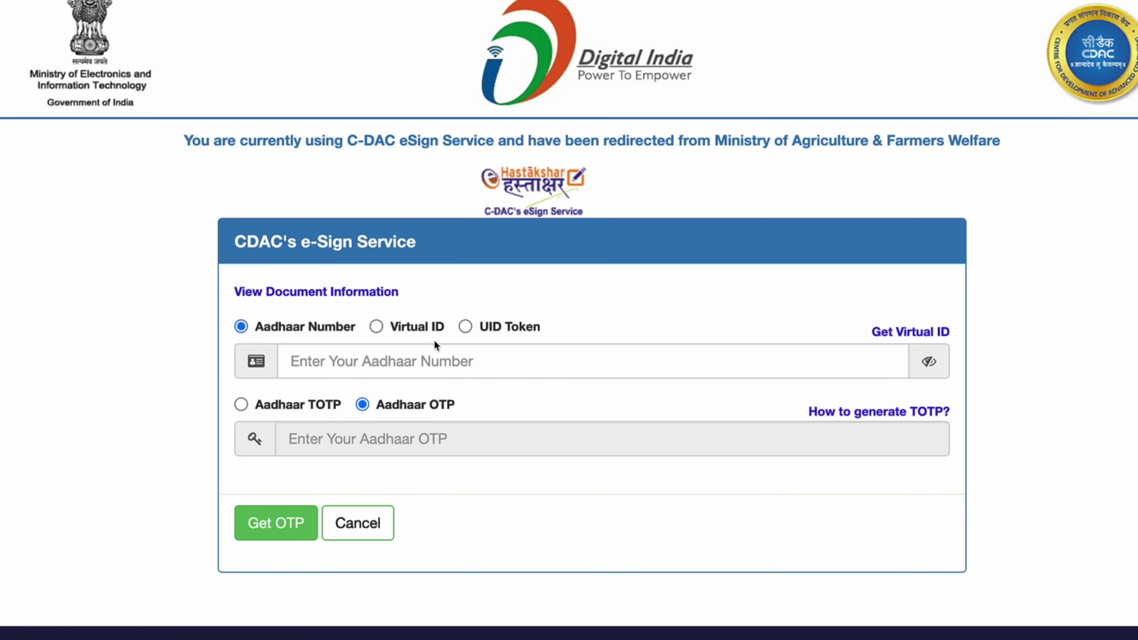
Paste the farmer's Aadhaar number and request an OTP
{"action": "left_click", "coordinate": [430, 359]}
{"action": "key", "text": "ctrl+v"}
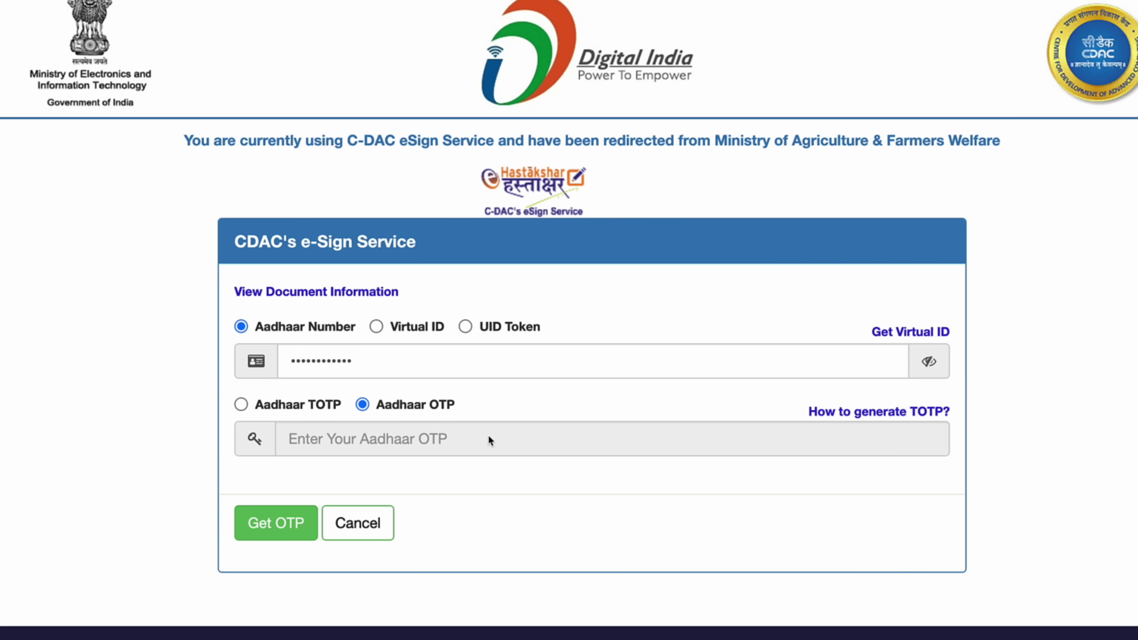
{"action": "left_click", "coordinate": [288, 519]}
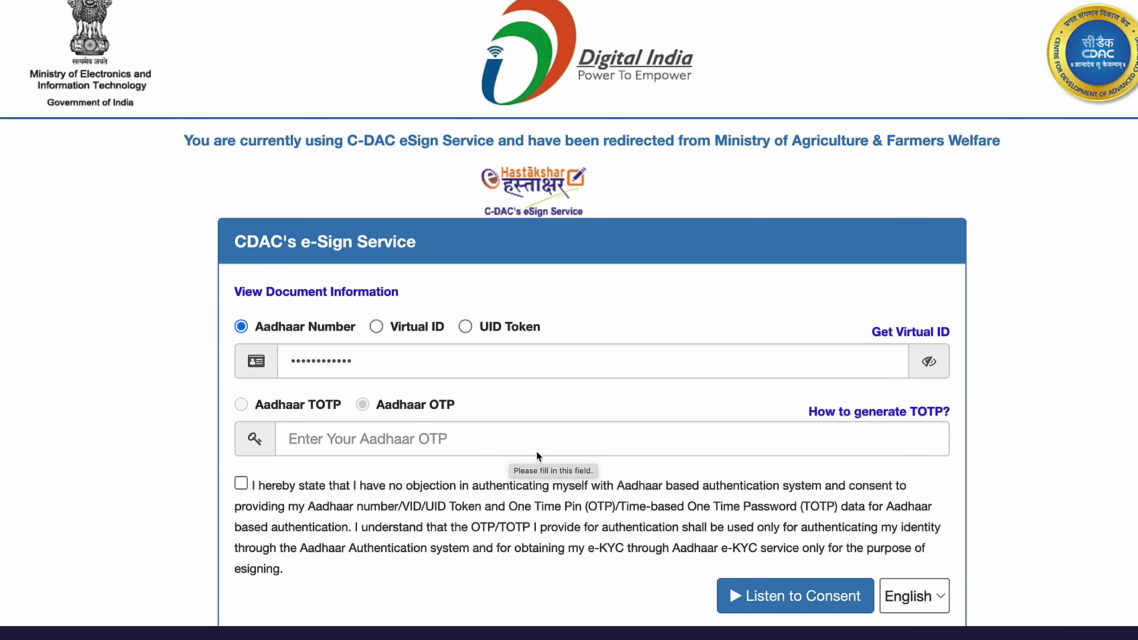
Enter the Aadhaar OTP and submit it with the consent for e-signing
{"action": "scroll", "coordinate": [551, 446], "scroll_direction": "down", "scroll_amount": 1}
{"action": "scroll", "coordinate": [560, 448], "scroll_direction": "down", "scroll_amount": 2}
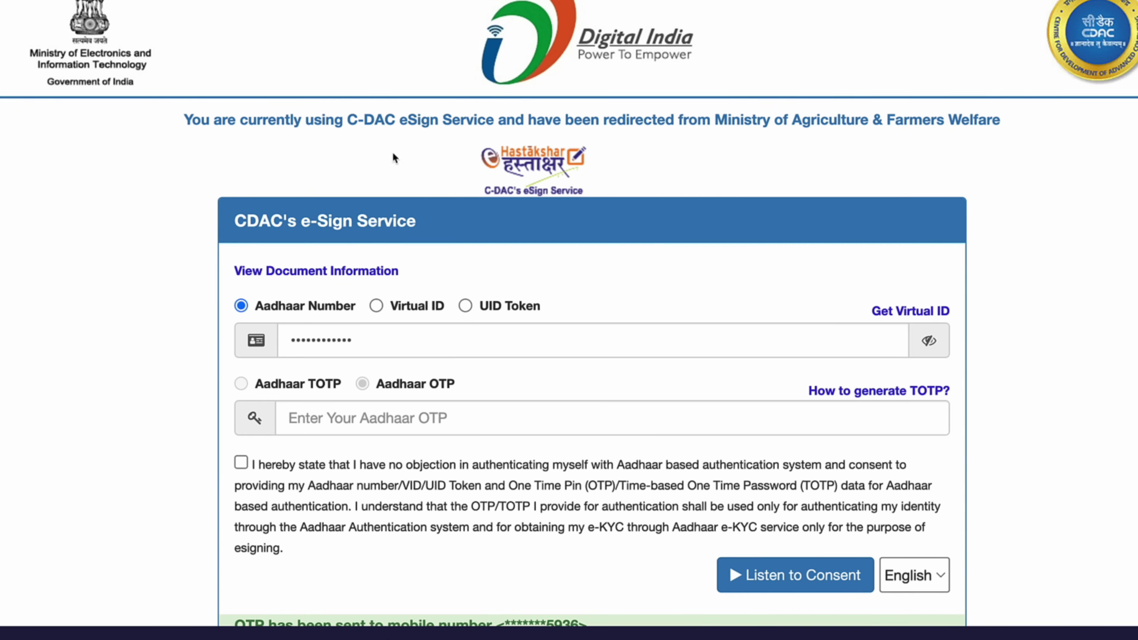
{"action": "scroll", "coordinate": [654, 257], "scroll_direction": "down", "scroll_amount": 5}
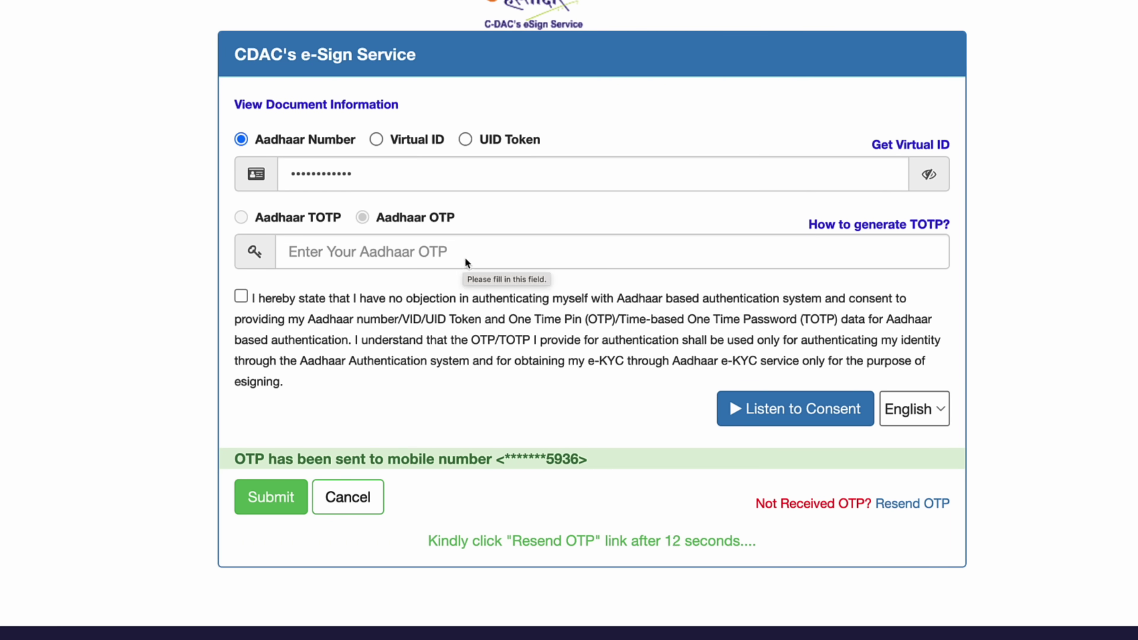
{"action": "left_click", "coordinate": [484, 255]}
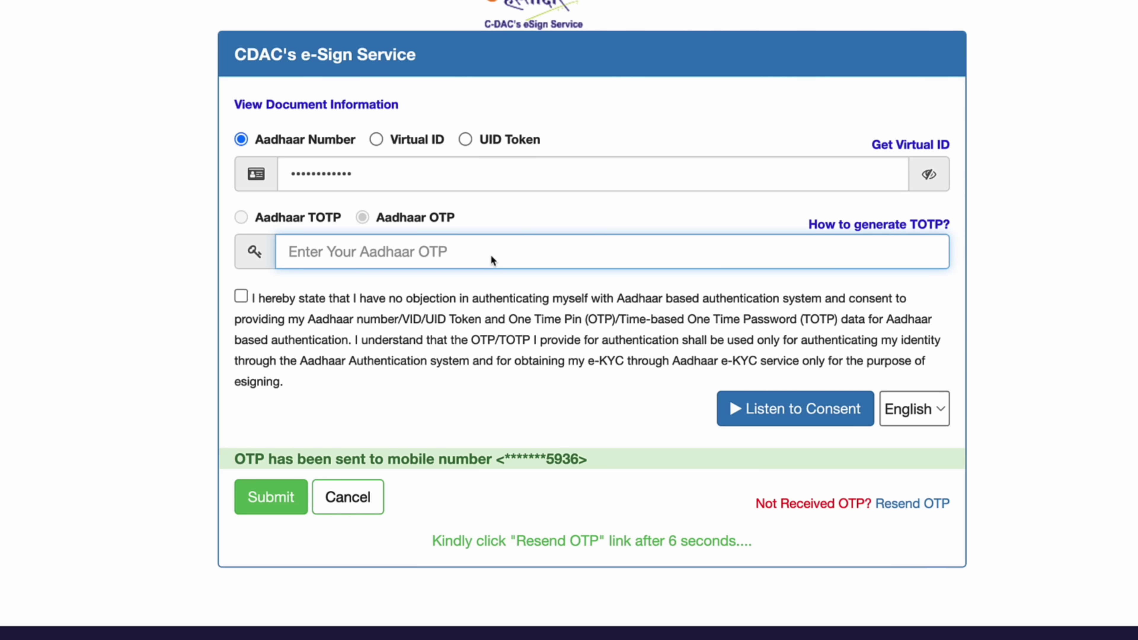
{"action": "type", "text": "••••••"}
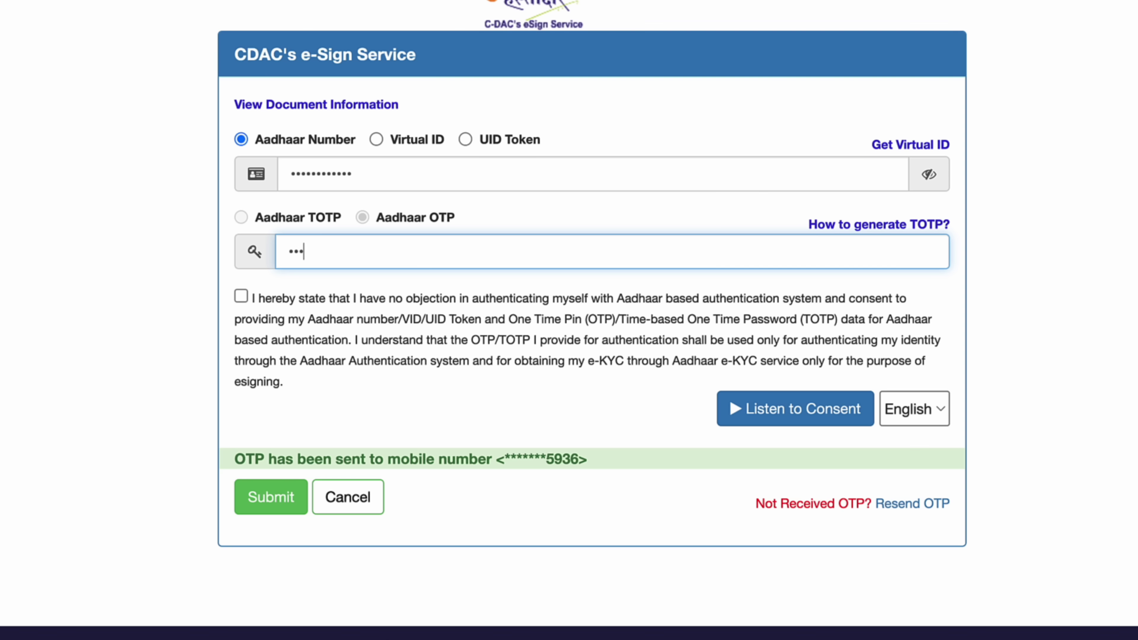
{"action": "left_click", "coordinate": [269, 496]}
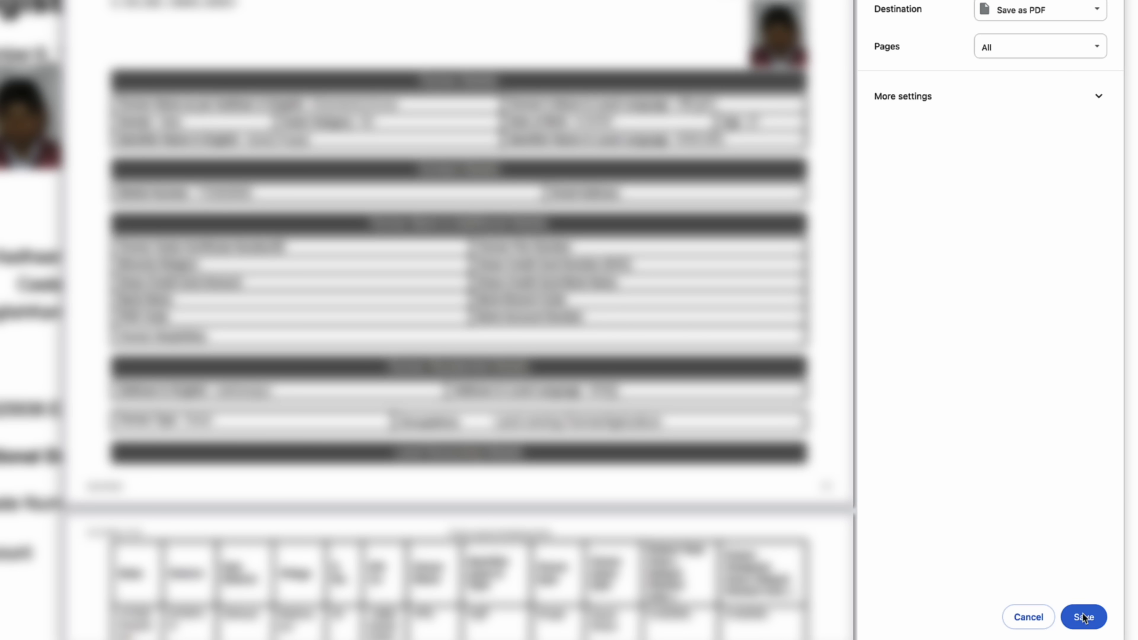
Save the e-signed enrolment form from the Save as PDF preview with file name 'a'
{"action": "scroll", "coordinate": [627, 437], "scroll_direction": "down", "scroll_amount": 10}
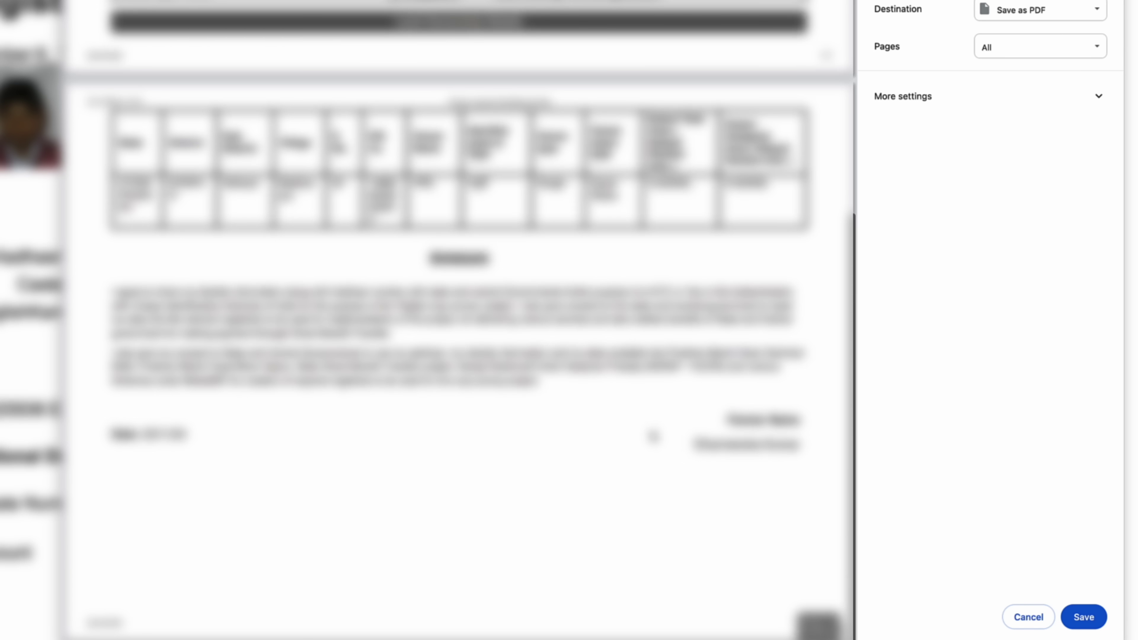
{"action": "scroll", "coordinate": [632, 388], "scroll_direction": "up", "scroll_amount": 10}
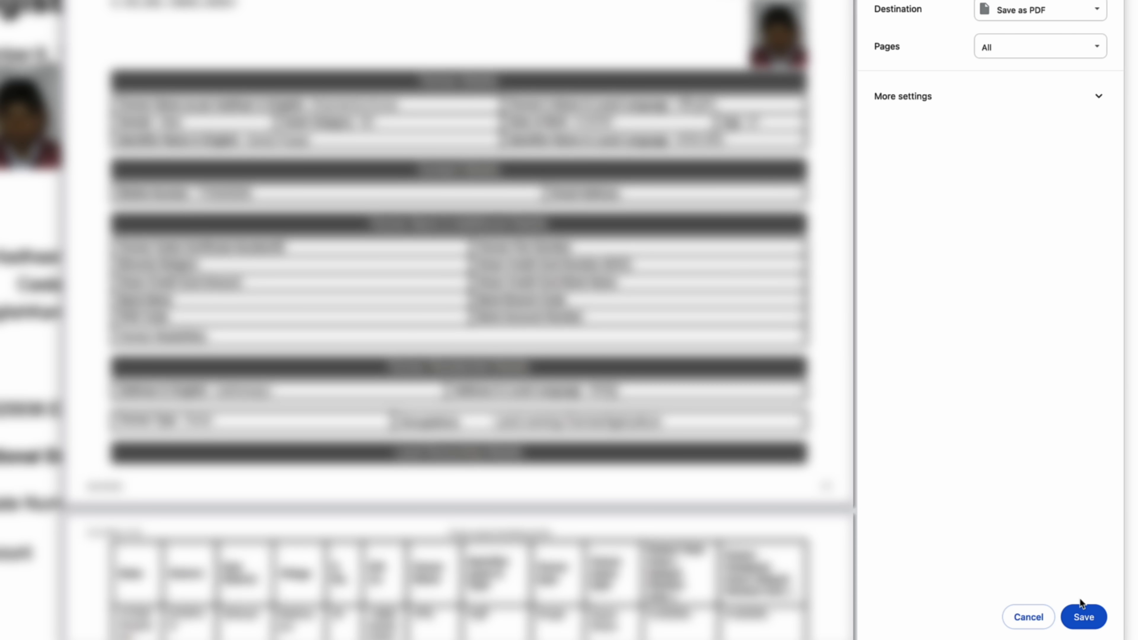
{"action": "left_click", "coordinate": [1085, 615]}
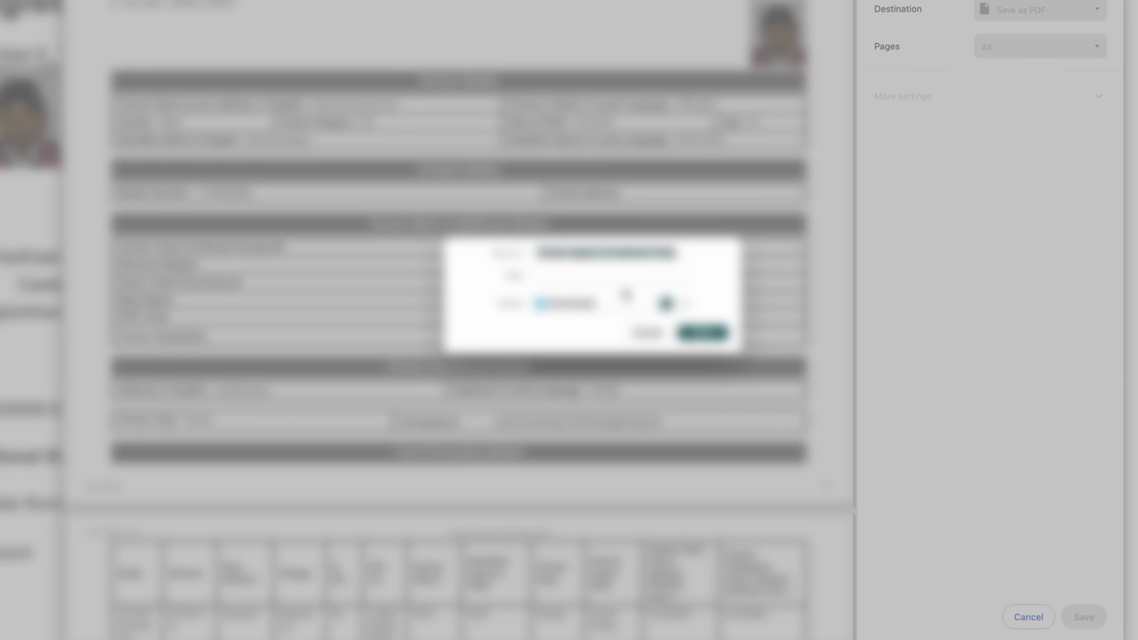
{"action": "type", "text": "a"}
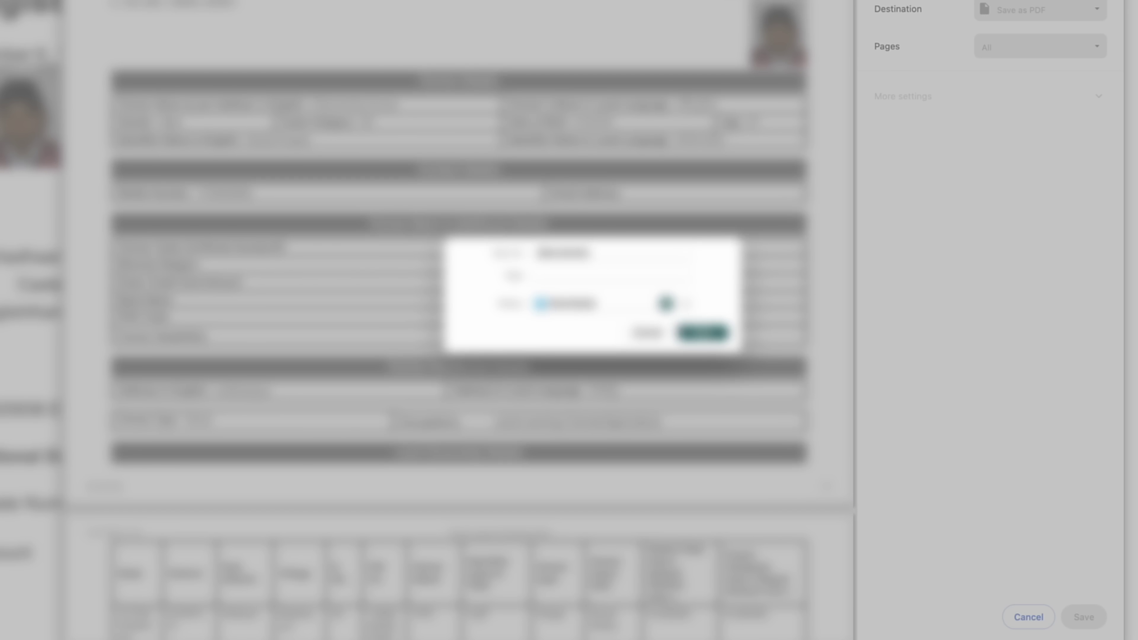
{"action": "key", "text": "Escape"}
{"action": "scroll", "coordinate": [459, 313], "scroll_direction": "down", "scroll_amount": 5}
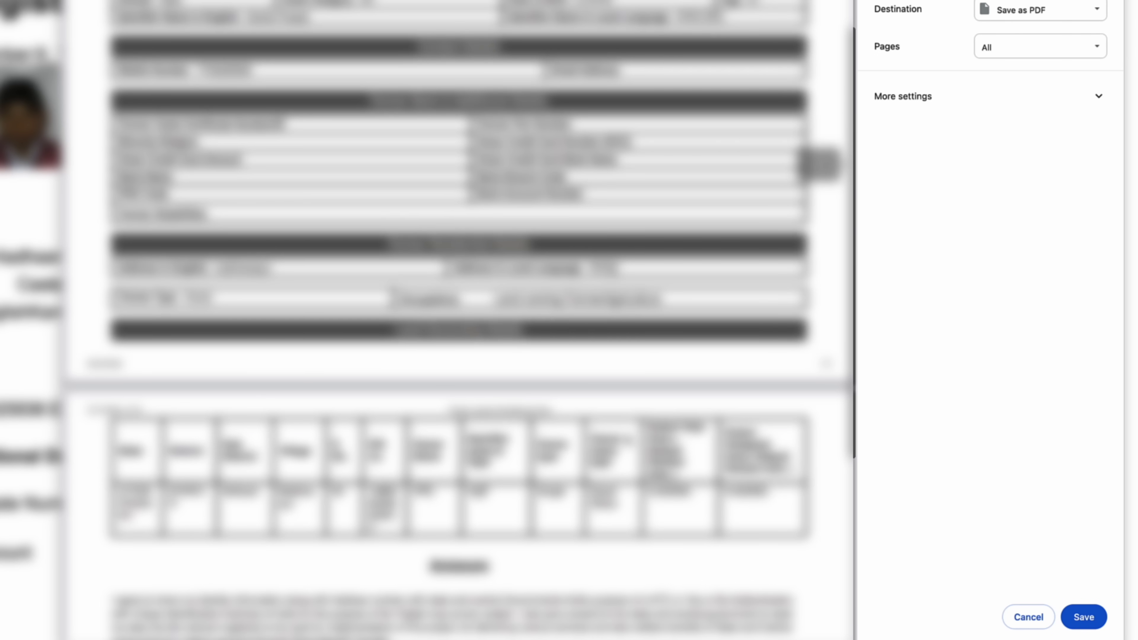
{"action": "scroll", "coordinate": [627, 437], "scroll_direction": "down", "scroll_amount": 5}
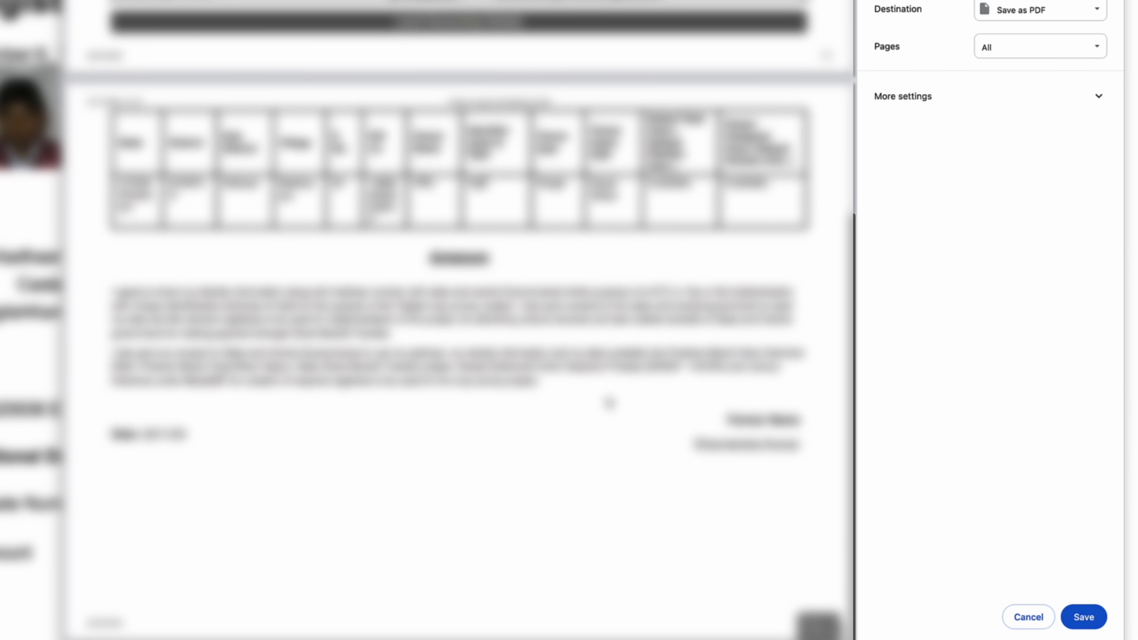